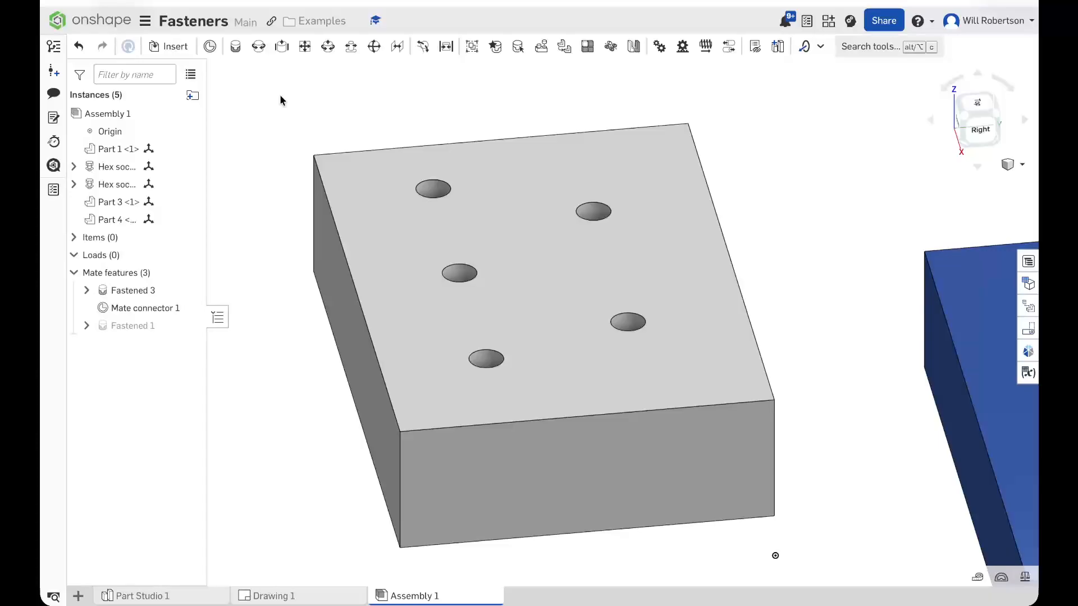
Step: Try inserting stainless steel M6 × 25 hex socket head cap screws into three individually selected holes on top of the grey block
right_click_drag(268, 277, 302, 292)
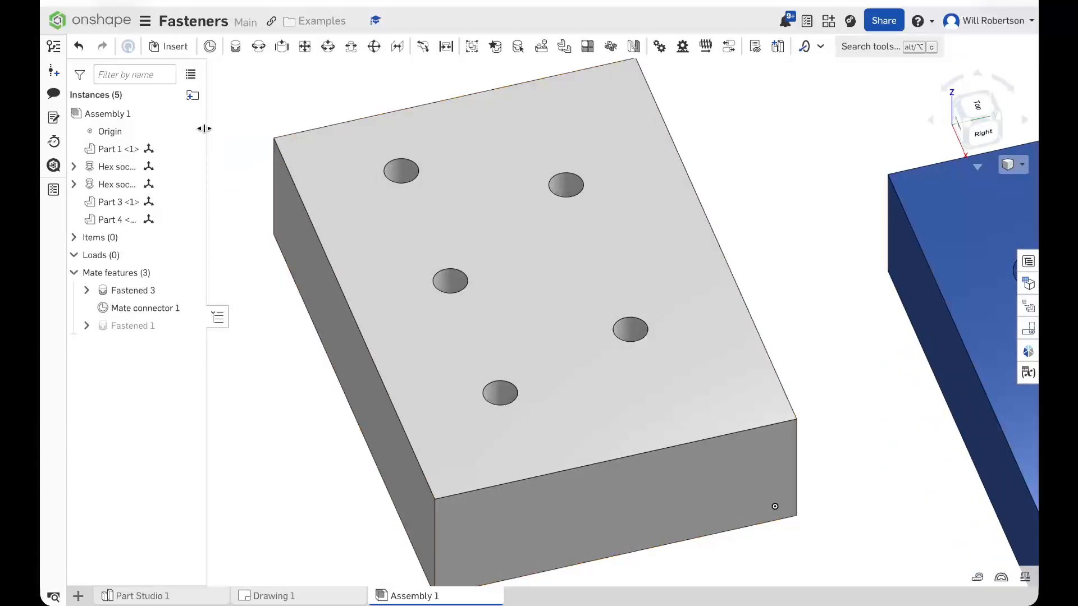
left_click(173, 55)
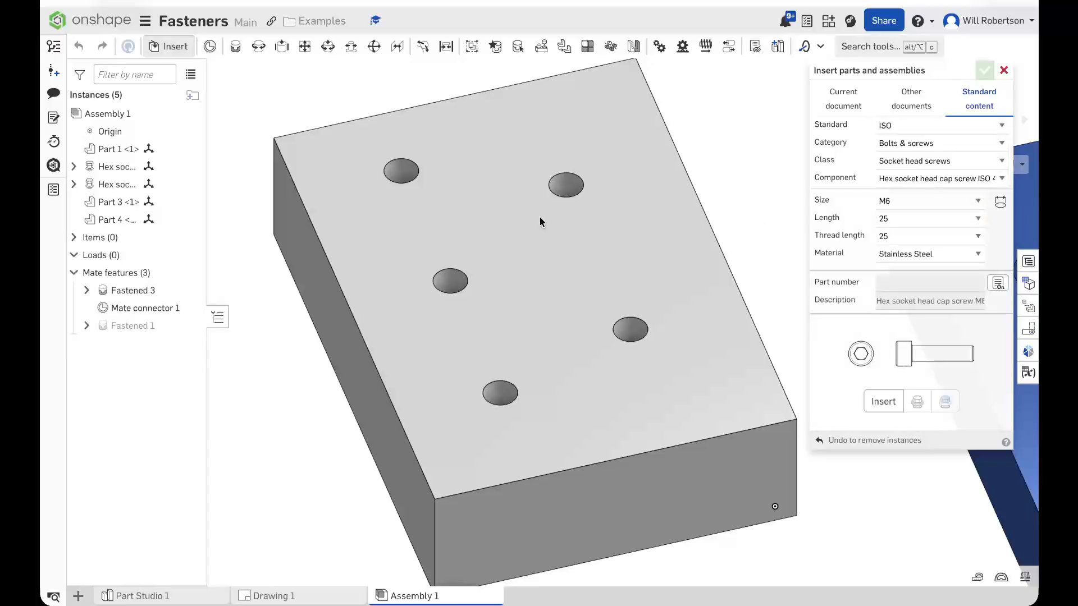
left_click(409, 182)
left_click(555, 188)
left_click(469, 283)
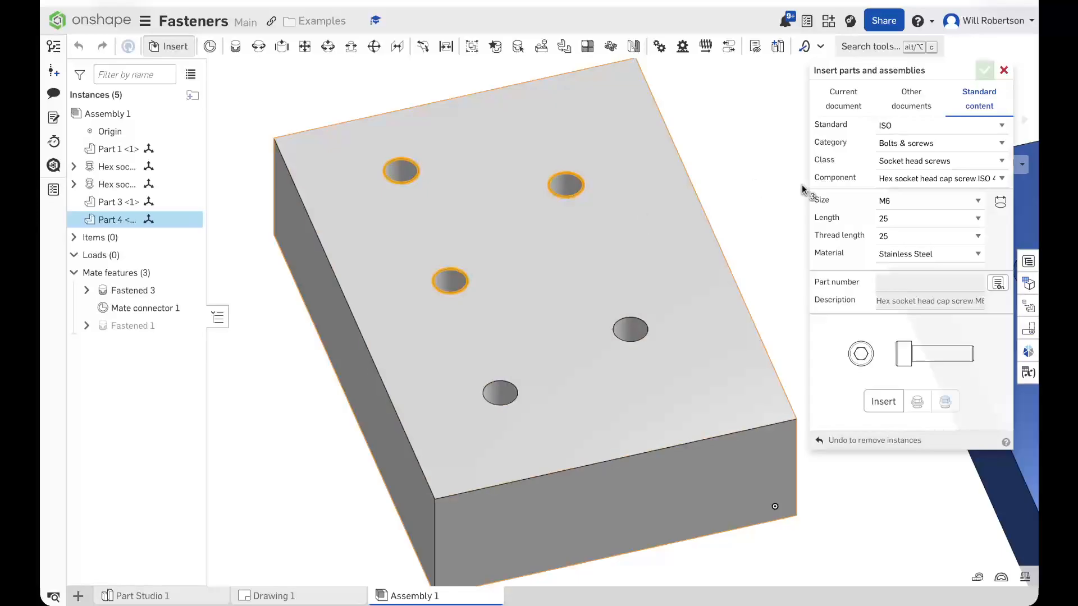
left_click(879, 401)
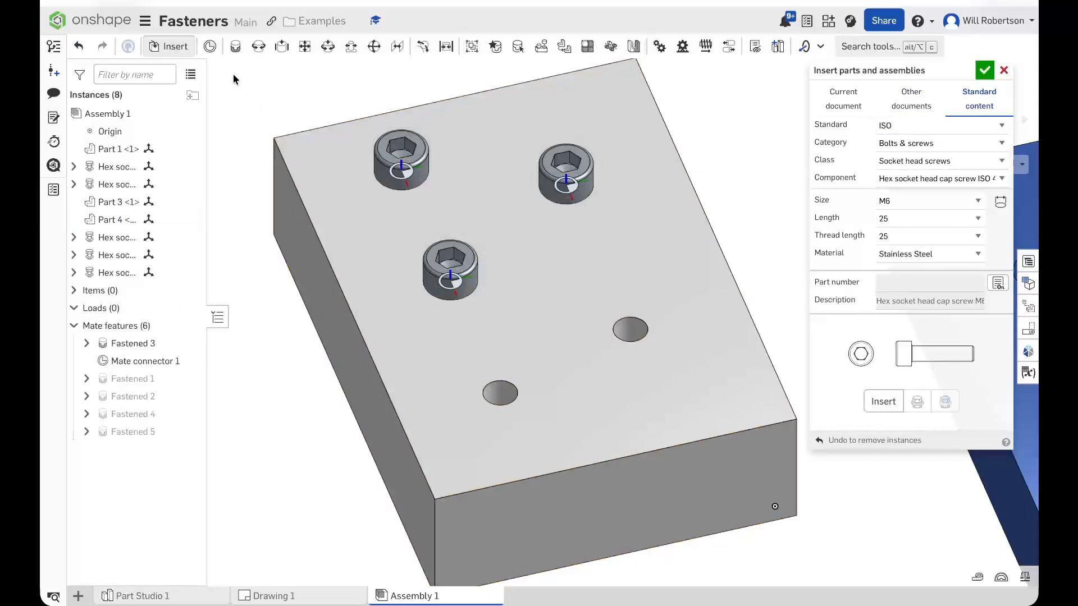
Step: Undo the three-hole insertion and insert the same M6 × 25 cap screws into every hole by selecting the grey block's top face
left_click(78, 46)
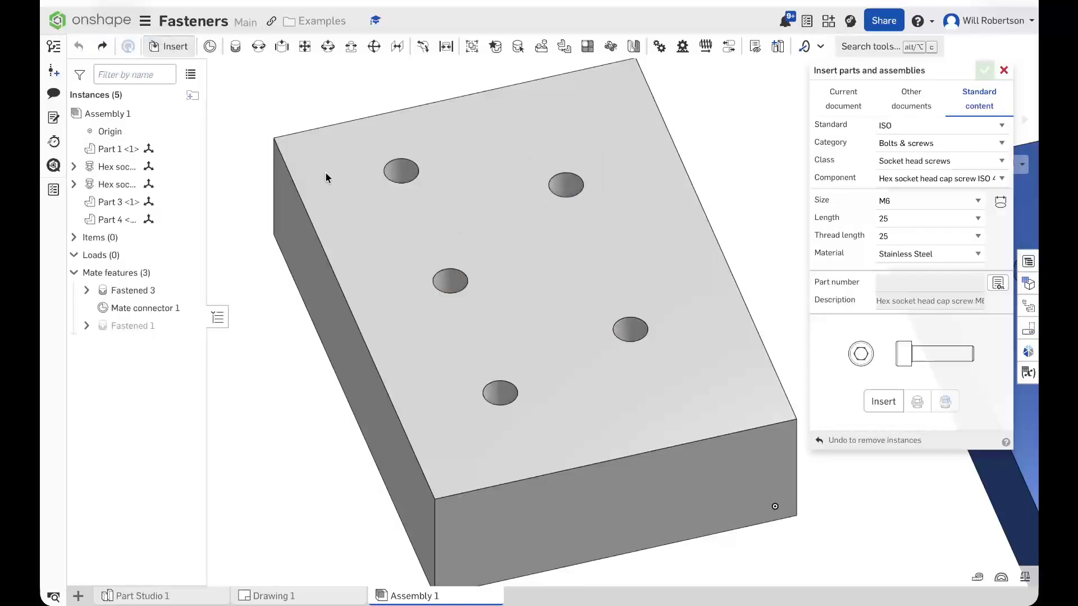
left_click(392, 229)
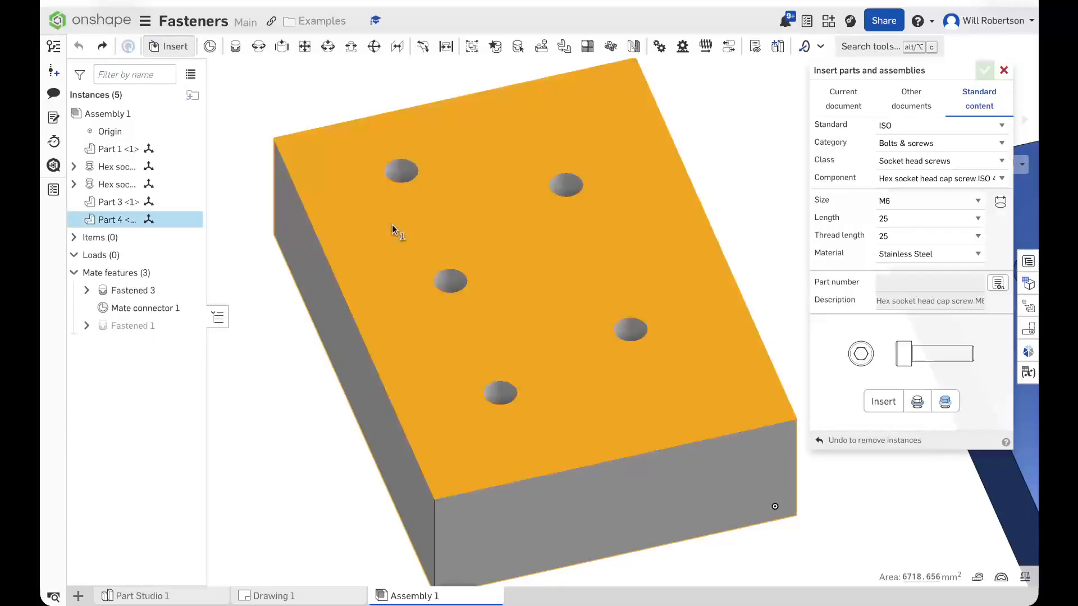
left_click(884, 407)
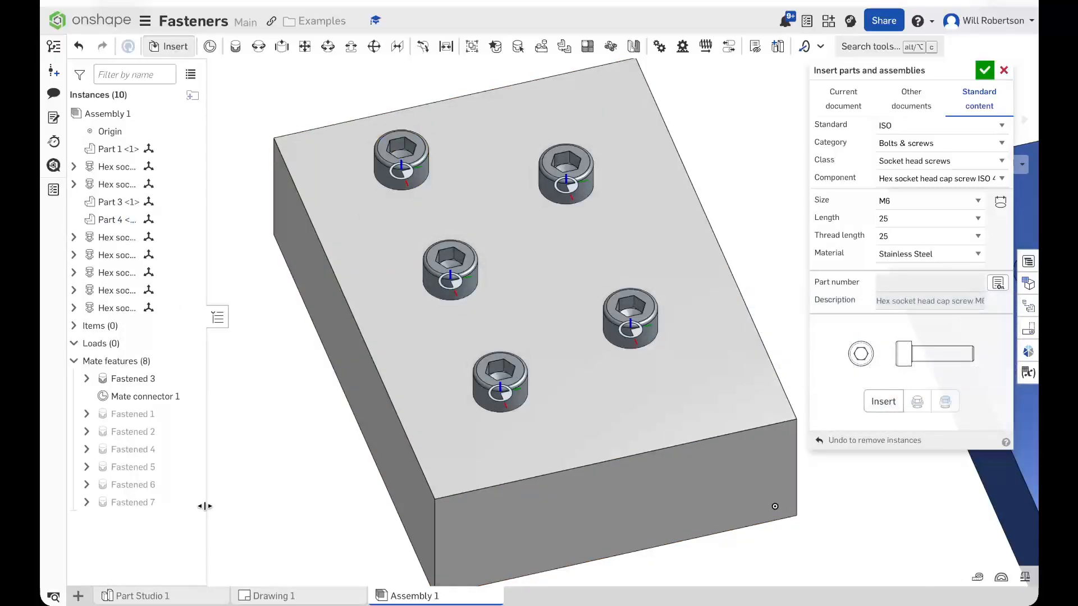
Step: In Part Studio 1, move the rollback bar below the final Hole feature and return to Assembly 1
left_click(187, 599)
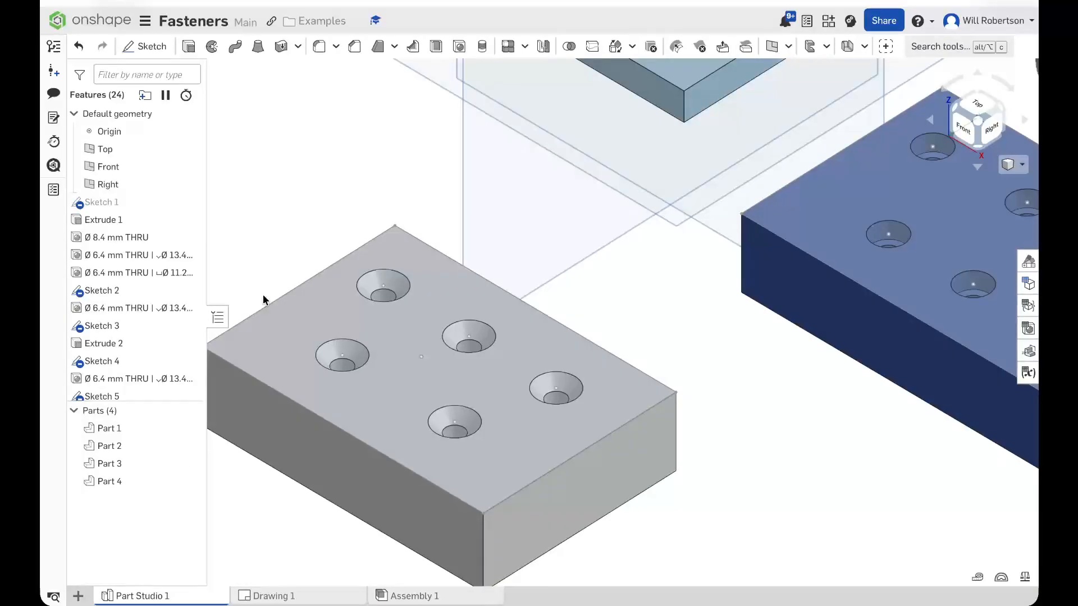
scroll(112, 354, "down", 3)
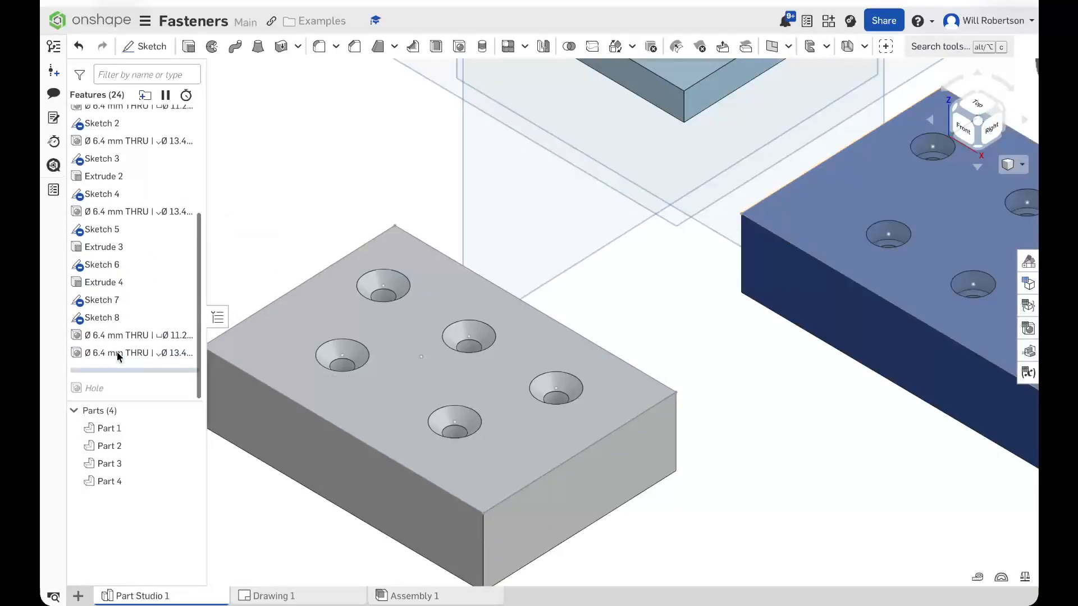
left_click_drag(123, 373, 124, 393)
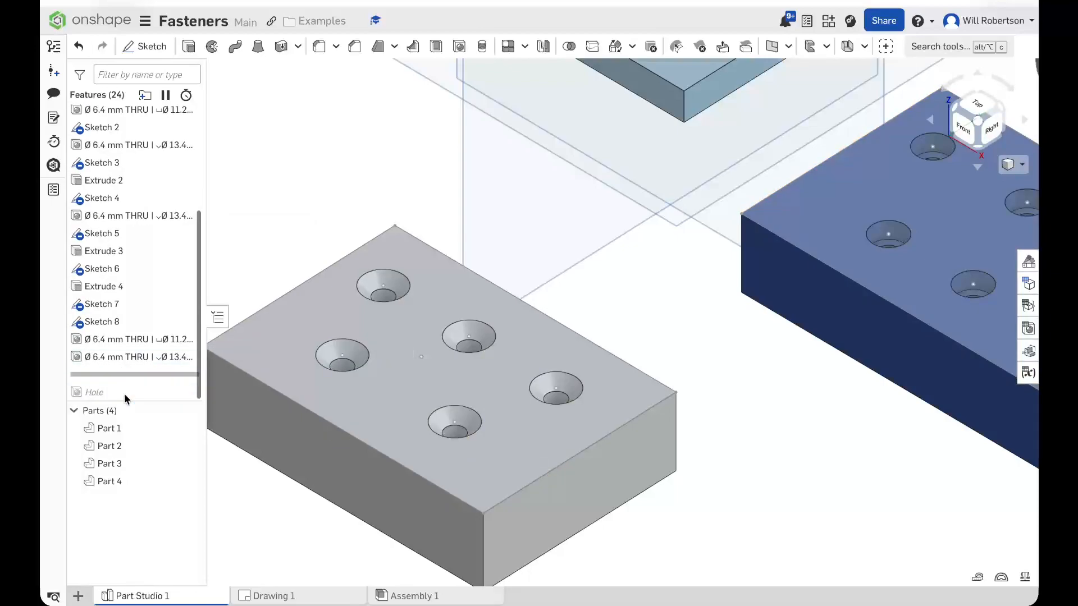
left_click(414, 597)
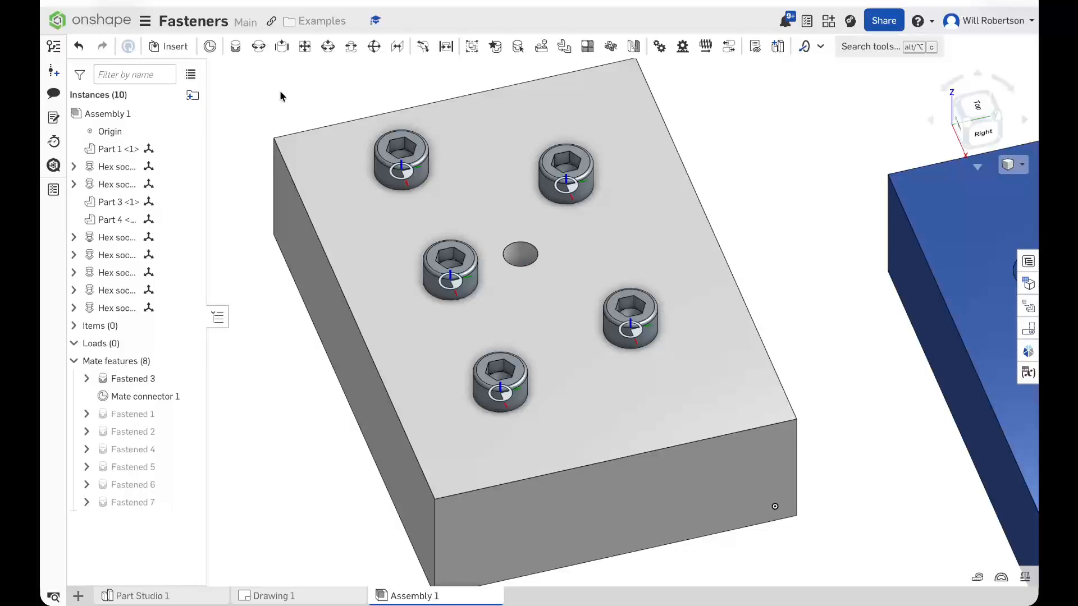
Step: Delete the last four inserted cap screws from the grey block, keeping only the first one
left_click(119, 308)
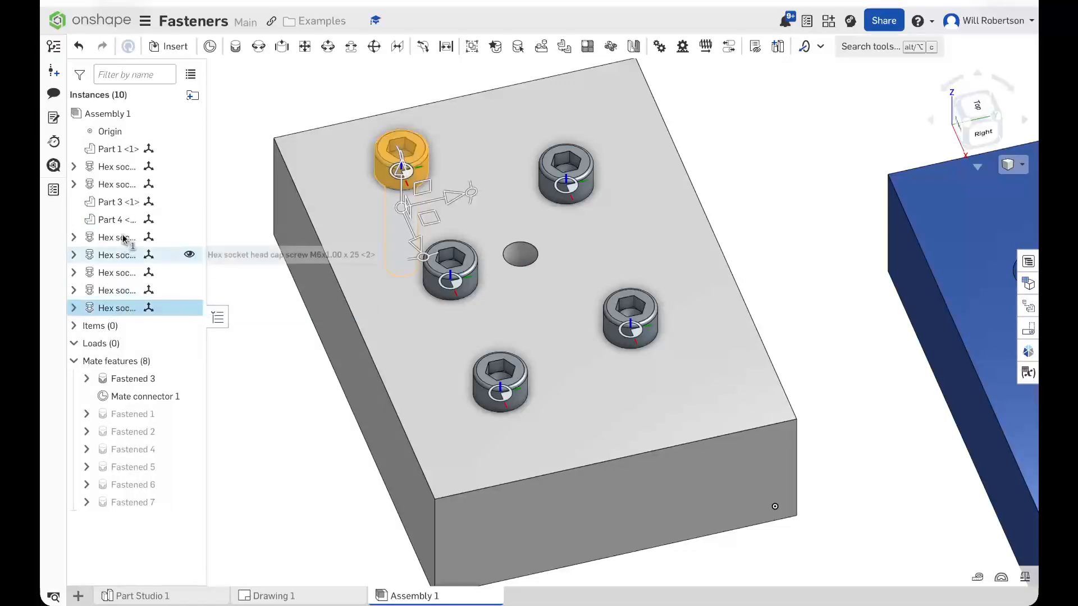
left_click(125, 256, "shift")
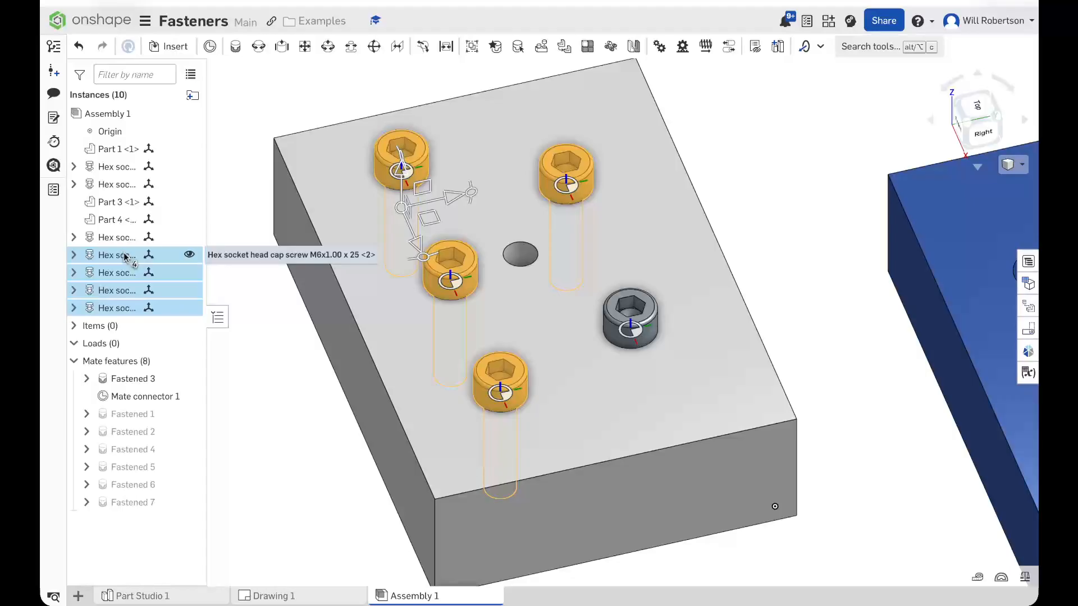
key("Delete")
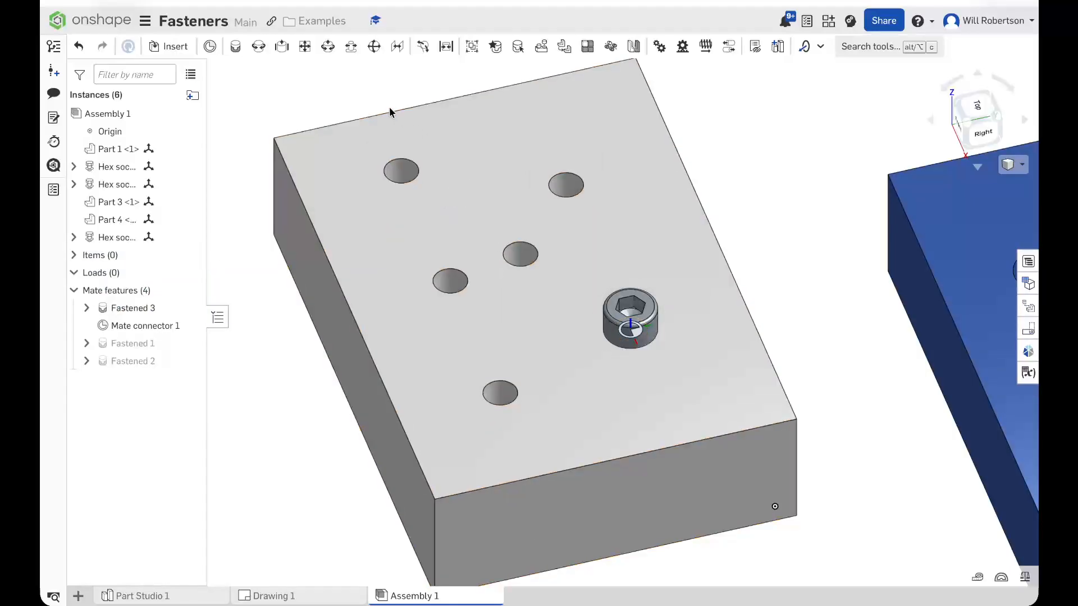
Step: Replicate the remaining cap screw and its fastened mate onto the matching hole edges of Part 4's top face
left_click(542, 48)
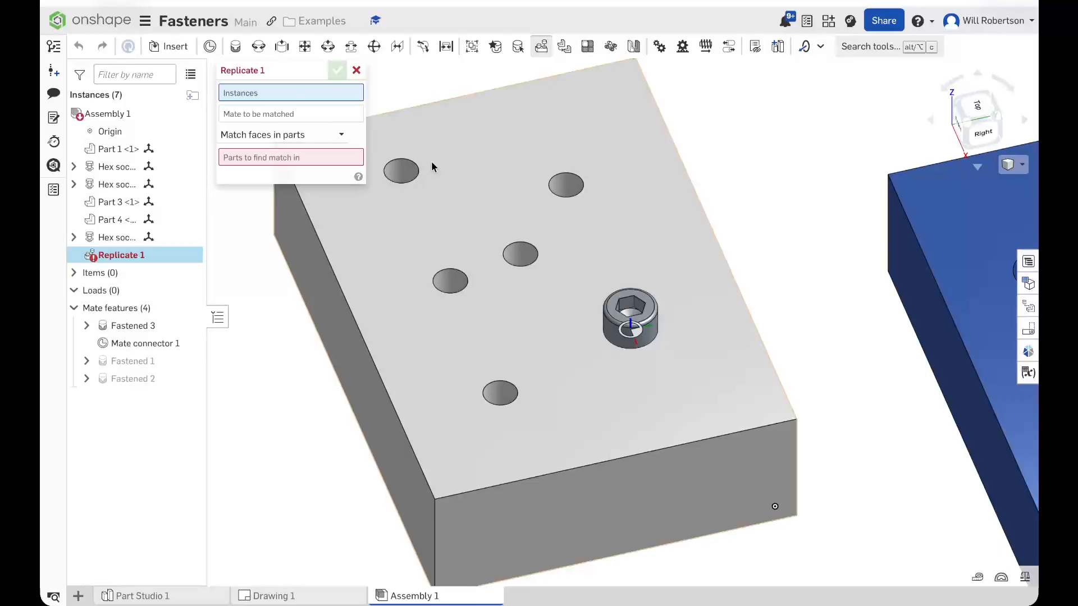
left_click(614, 334)
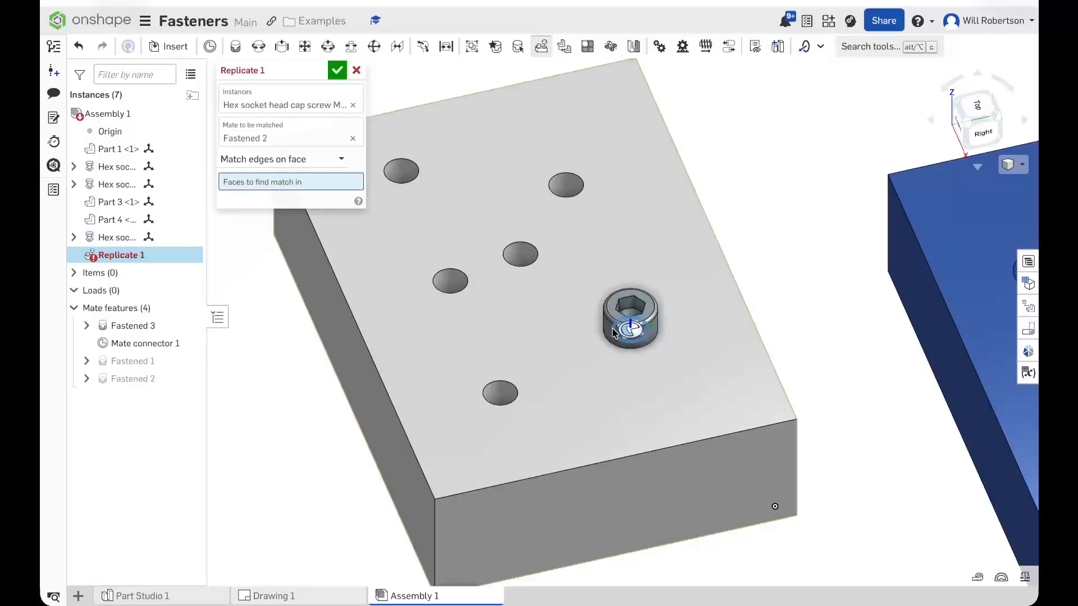
left_click(554, 293)
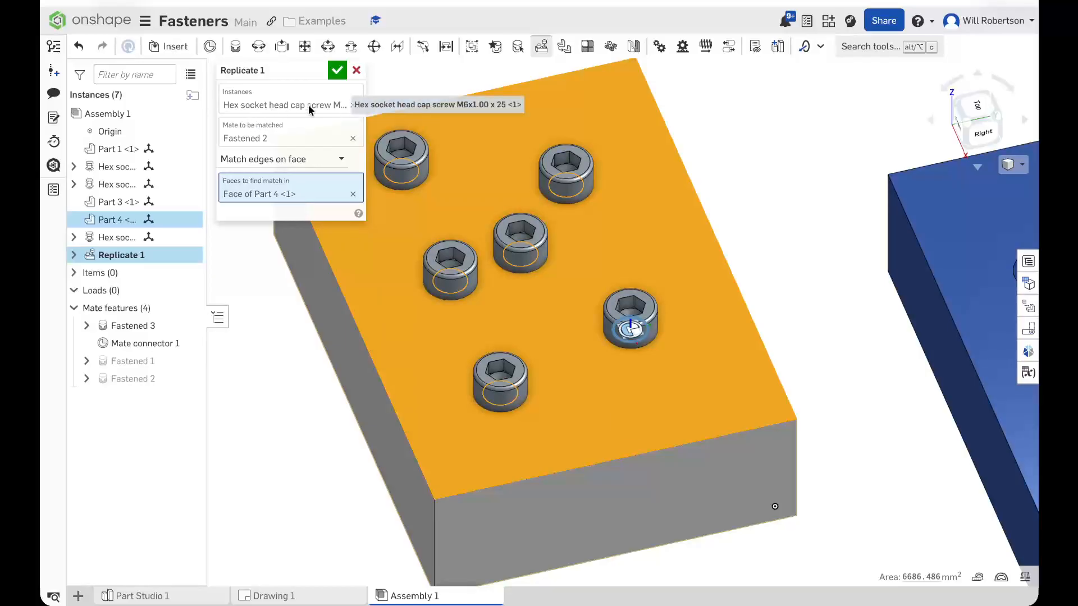
Step: Roll Part Studio 1 back to before the final Hole feature and check the replicated screws in Assembly 1
left_click(160, 595)
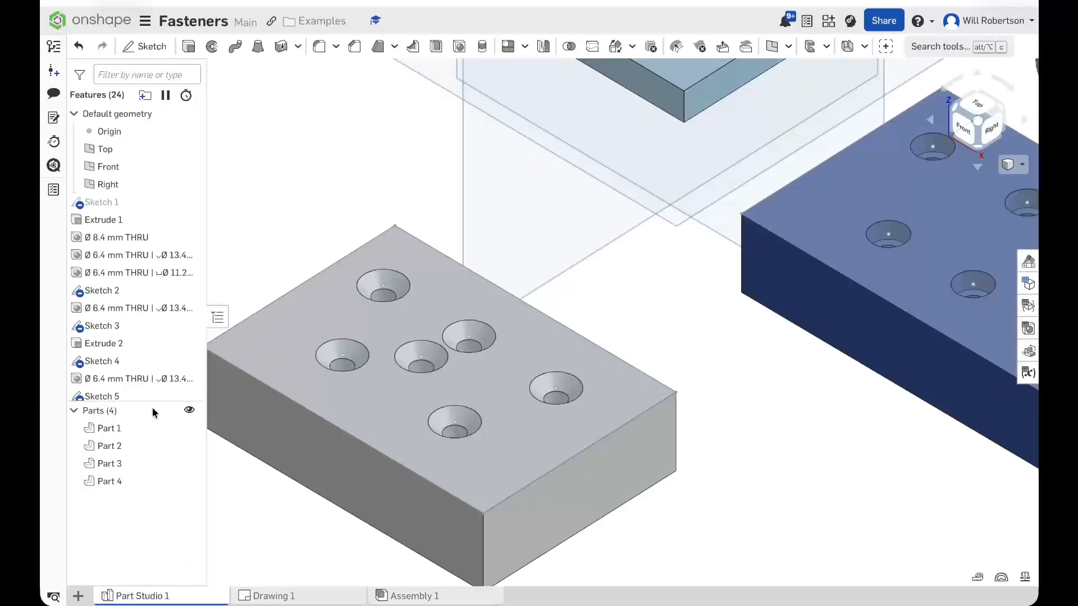
scroll(115, 358, "down", 3)
left_click_drag(127, 390, 126, 366)
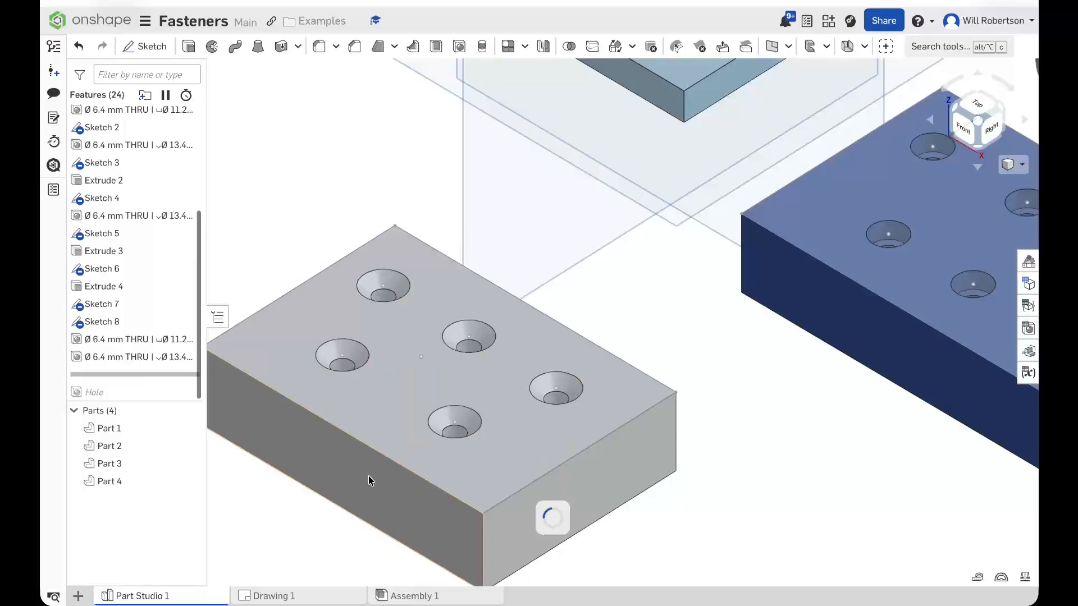
left_click(407, 597)
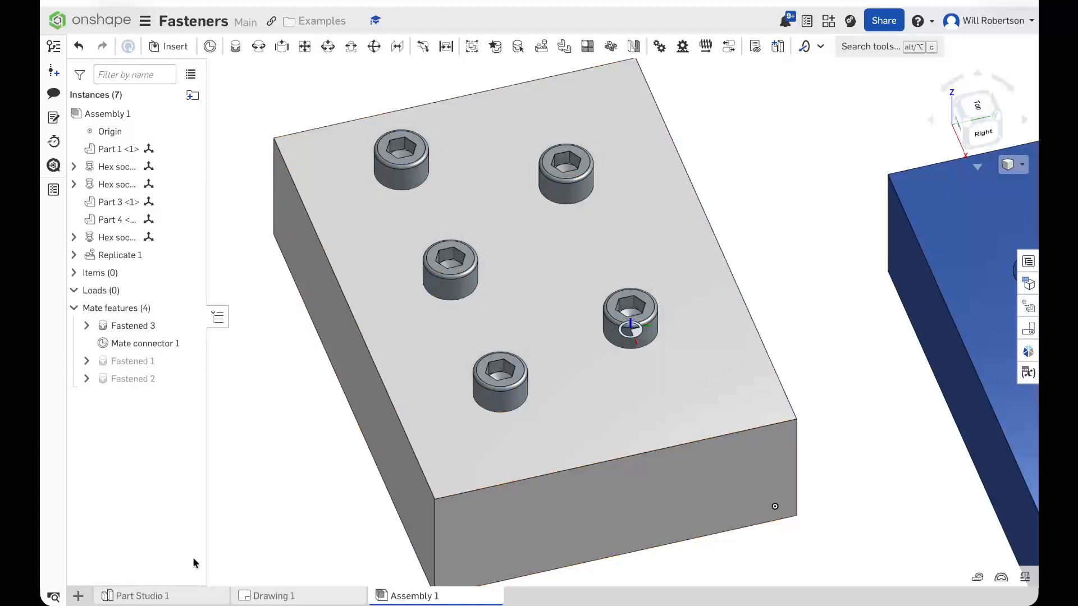
Step: Roll Part Studio 1 forward to include the final Hole feature again and recheck the replicated screws in Assembly 1
left_click(198, 590)
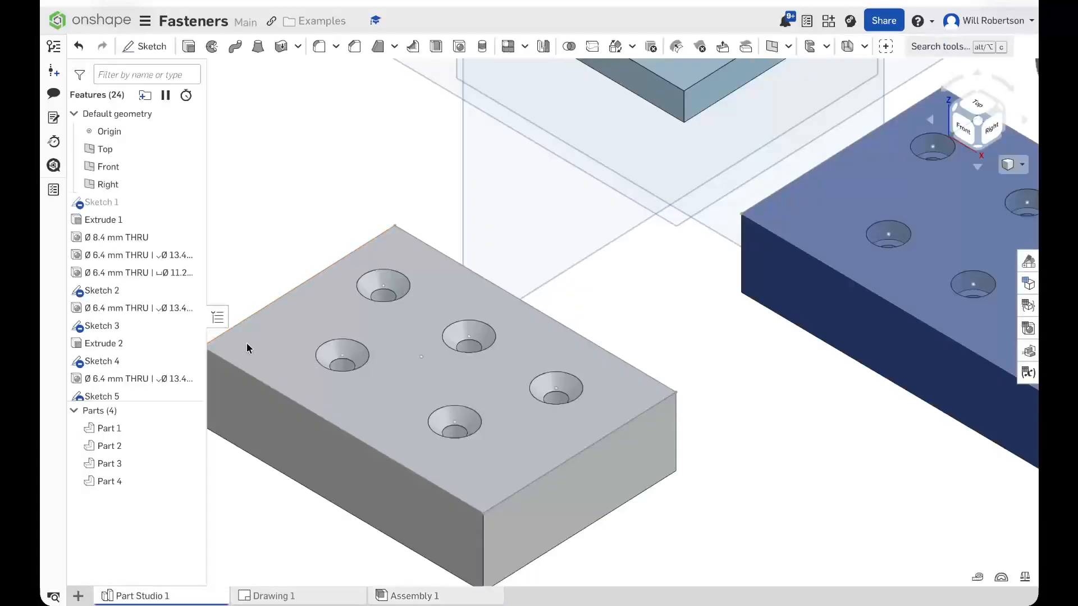
scroll(152, 335, "down", 3)
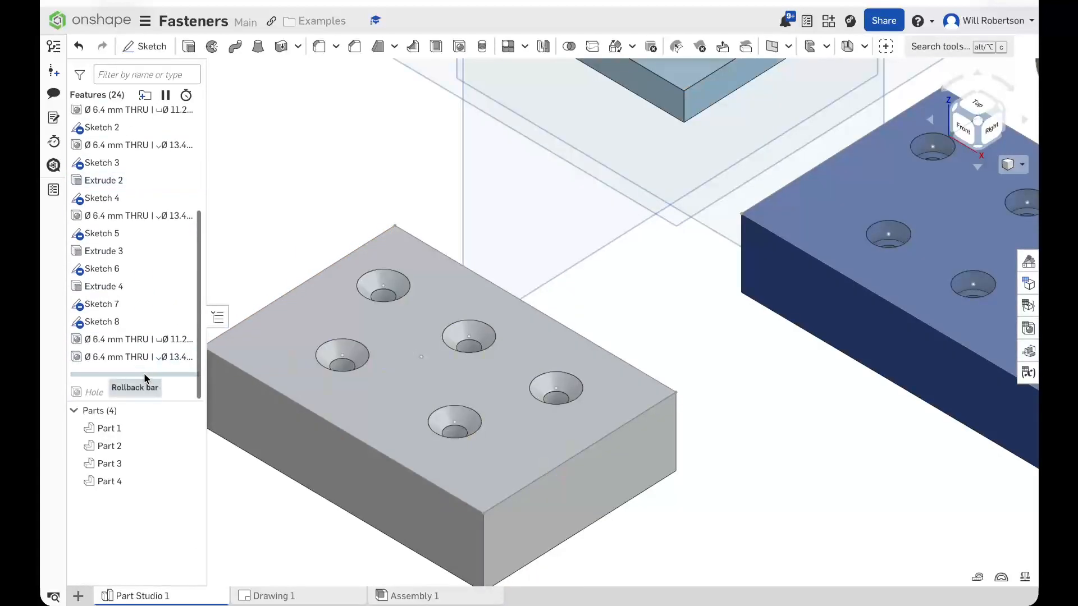
left_click_drag(144, 375, 146, 396)
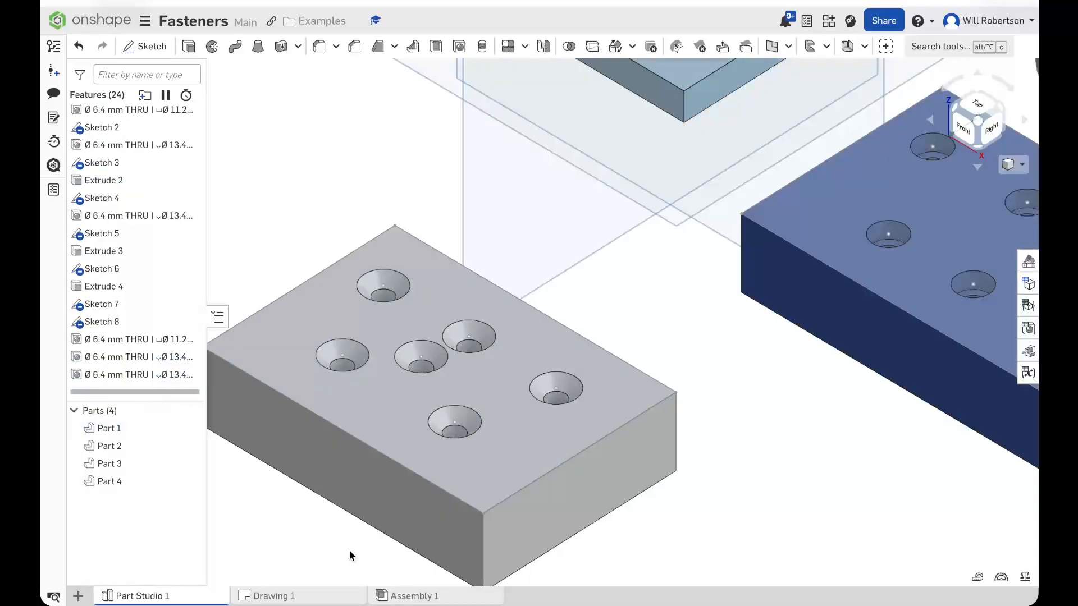
left_click(412, 596)
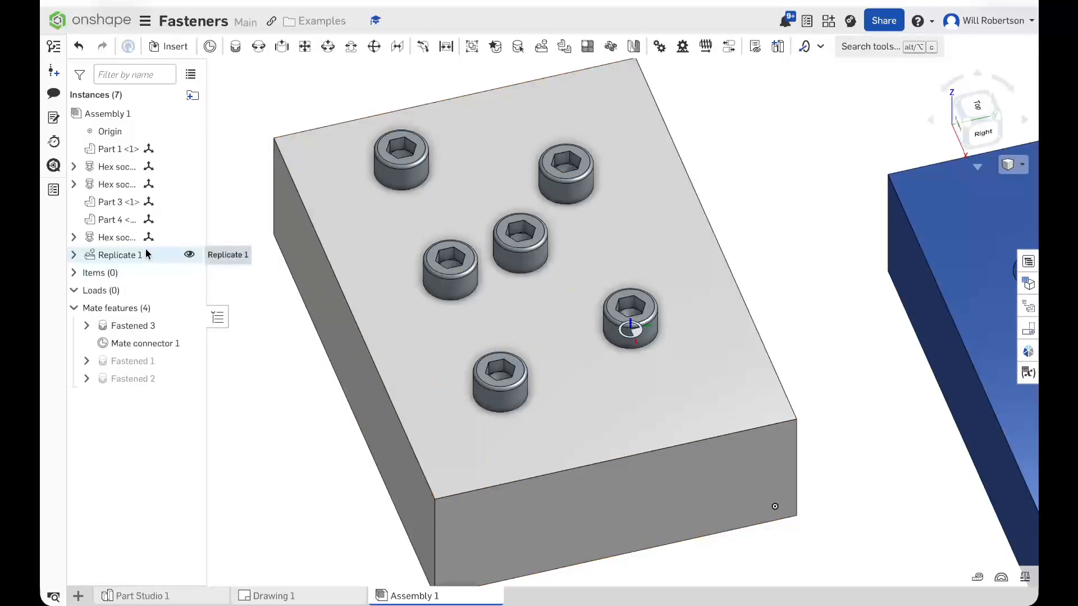
Step: Delete the seed cap screw on the grey block together with its Replicate feature
left_click(130, 243)
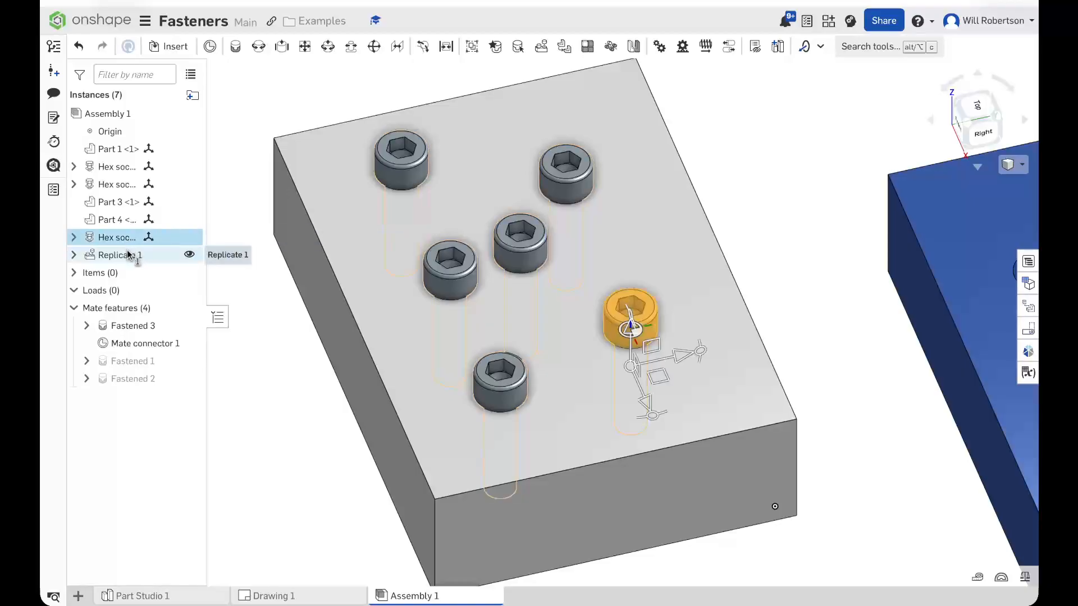
key("Delete")
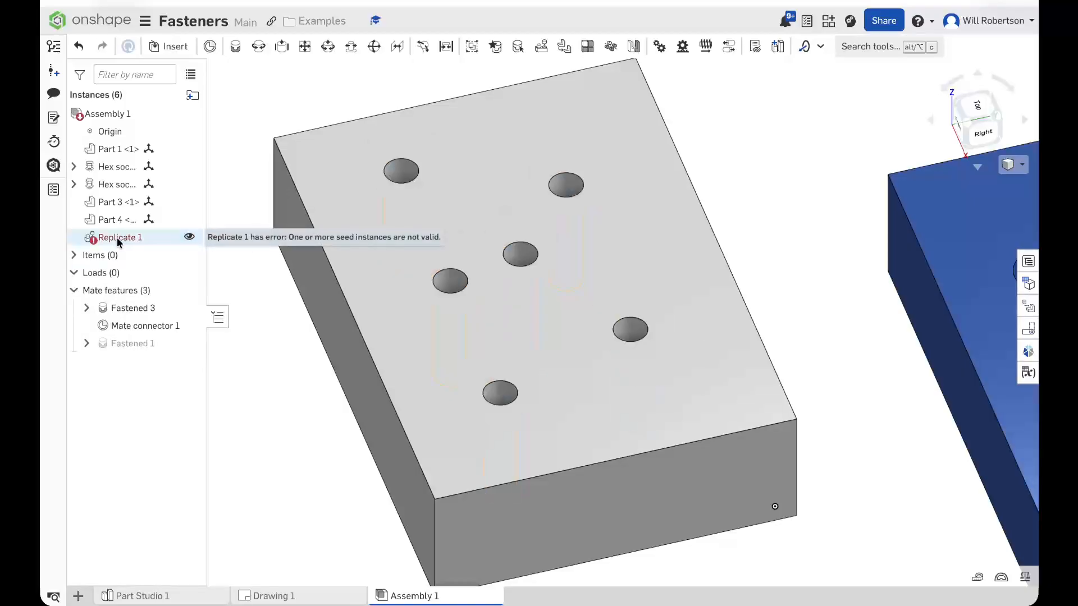
Step: Insert one ISO 4762 hex socket head cap screw, M6 × 25, in the empty space beside the grey block's countersunk side
right_click_drag(284, 379, 273, 209)
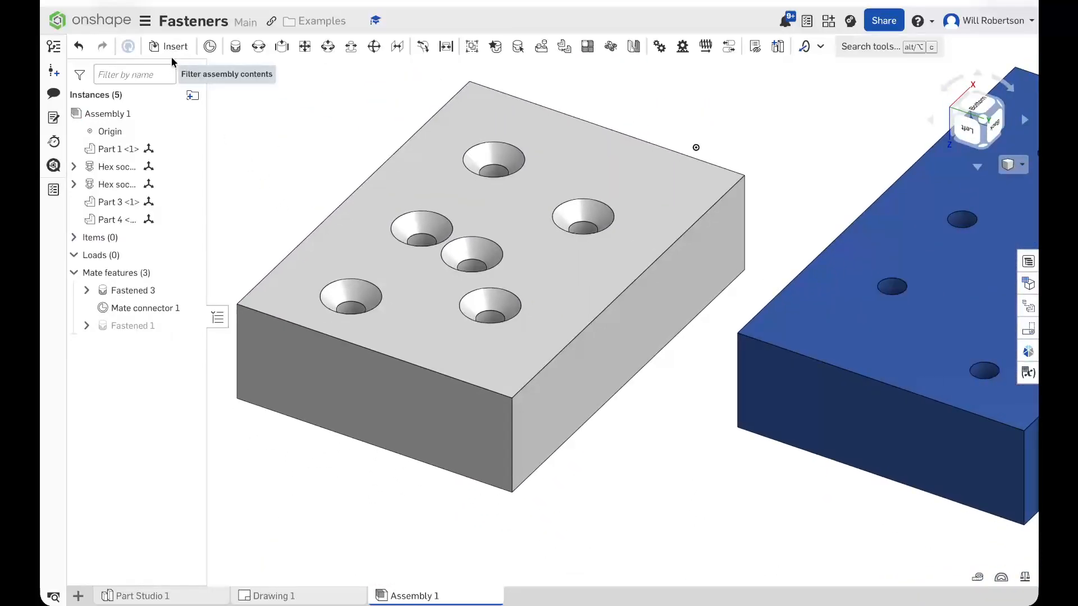
left_click(169, 47)
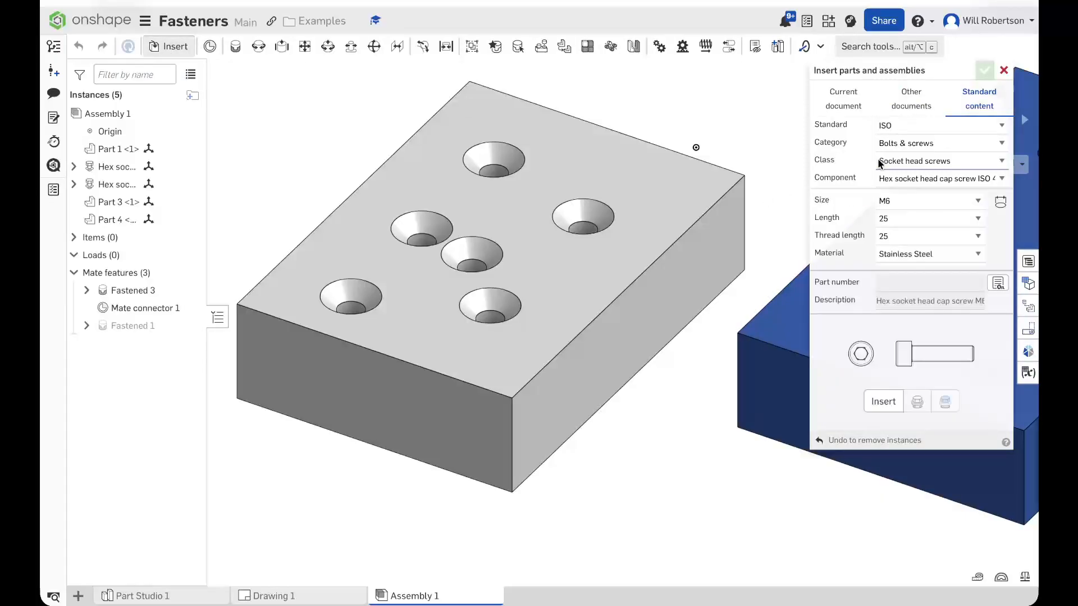
left_click(884, 402)
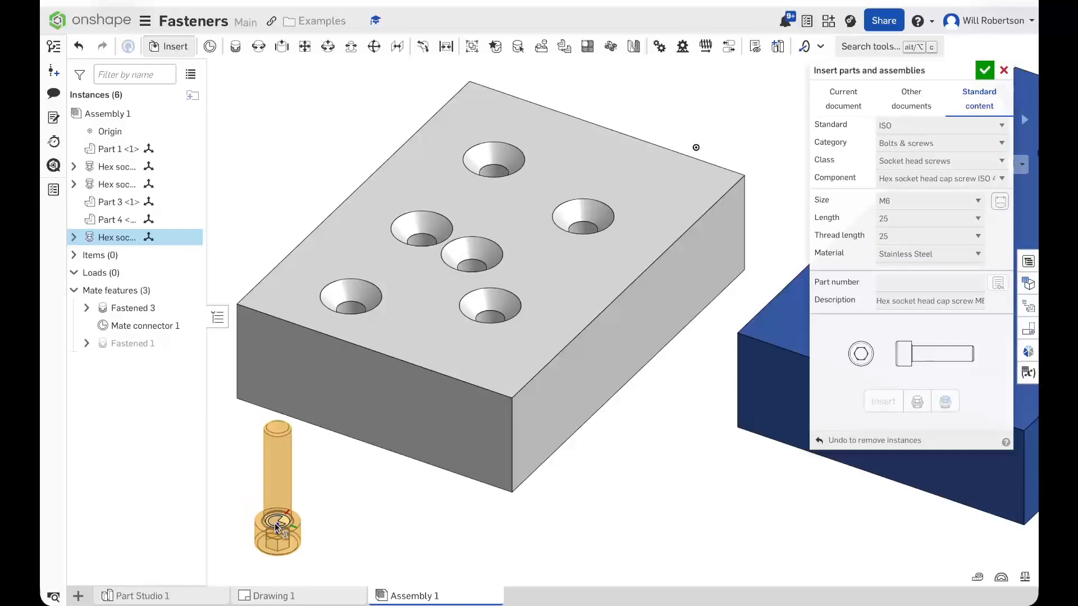
left_click(275, 502)
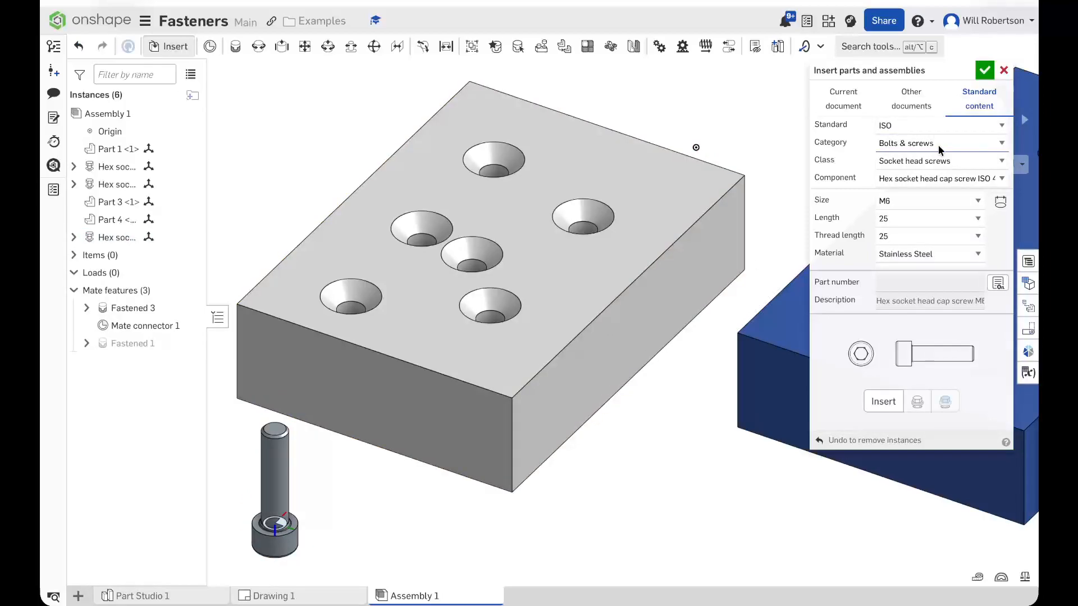
Step: Insert a stainless steel hex socket countersunk head screw ISO 10642, M6 × 16, next to the loose cap screw
left_click(941, 179)
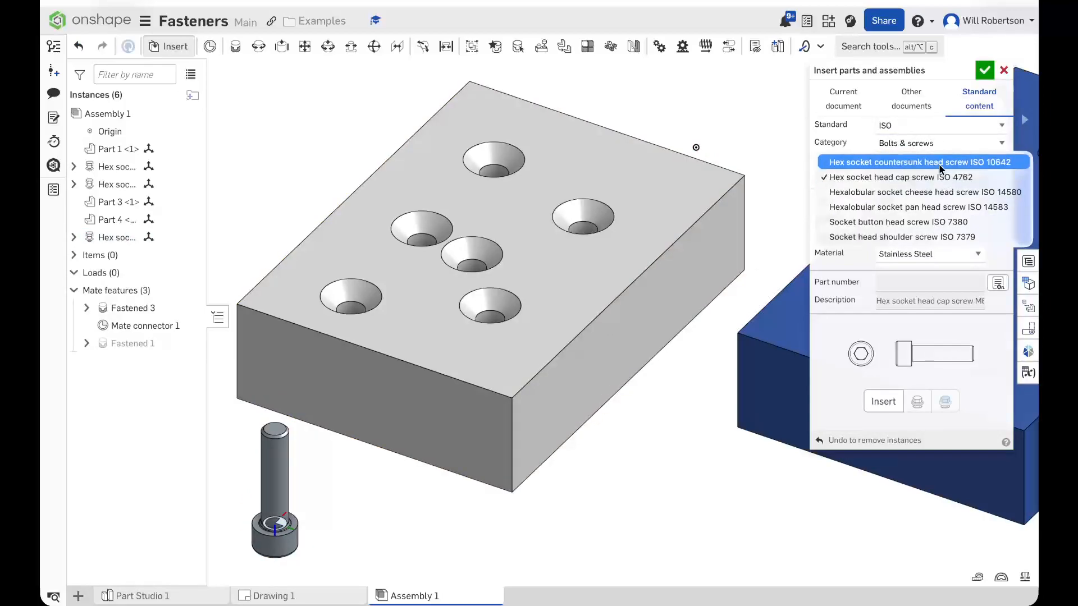
left_click(938, 162)
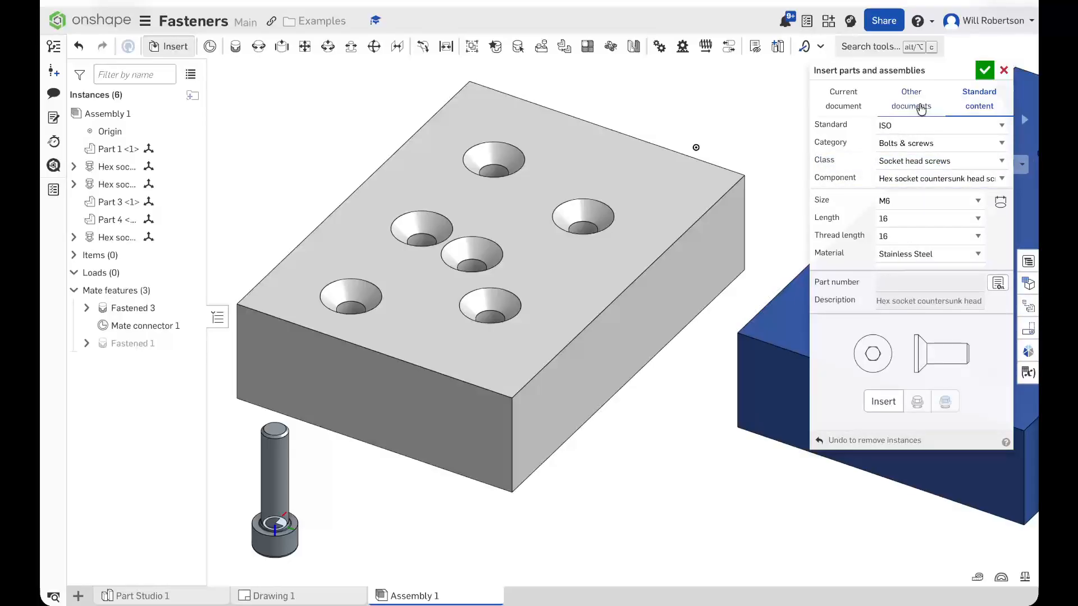
left_click(983, 72)
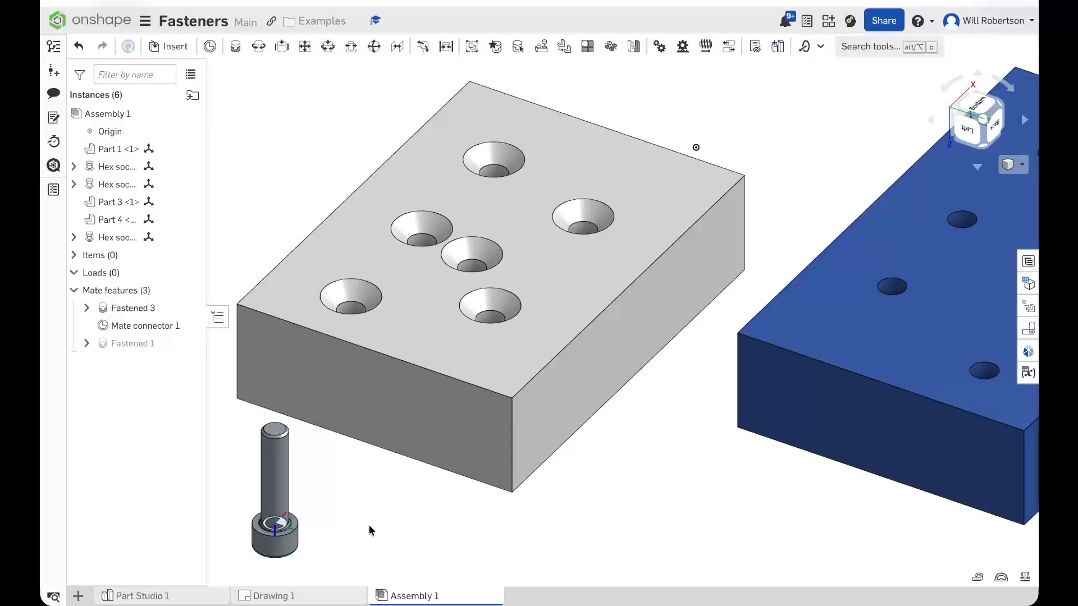
left_click(168, 47)
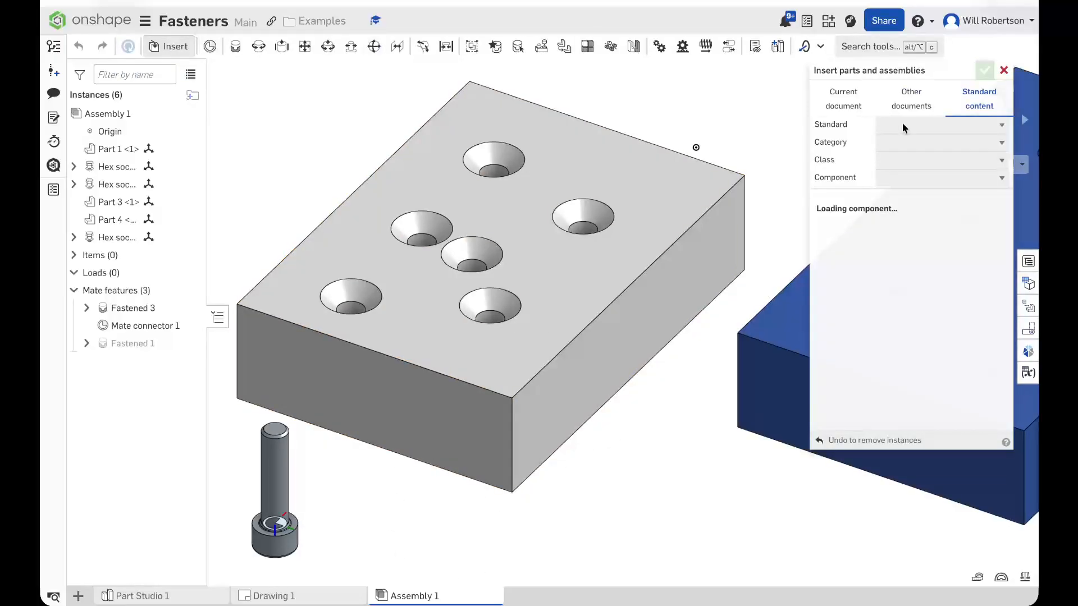
left_click(882, 400)
left_click(353, 515)
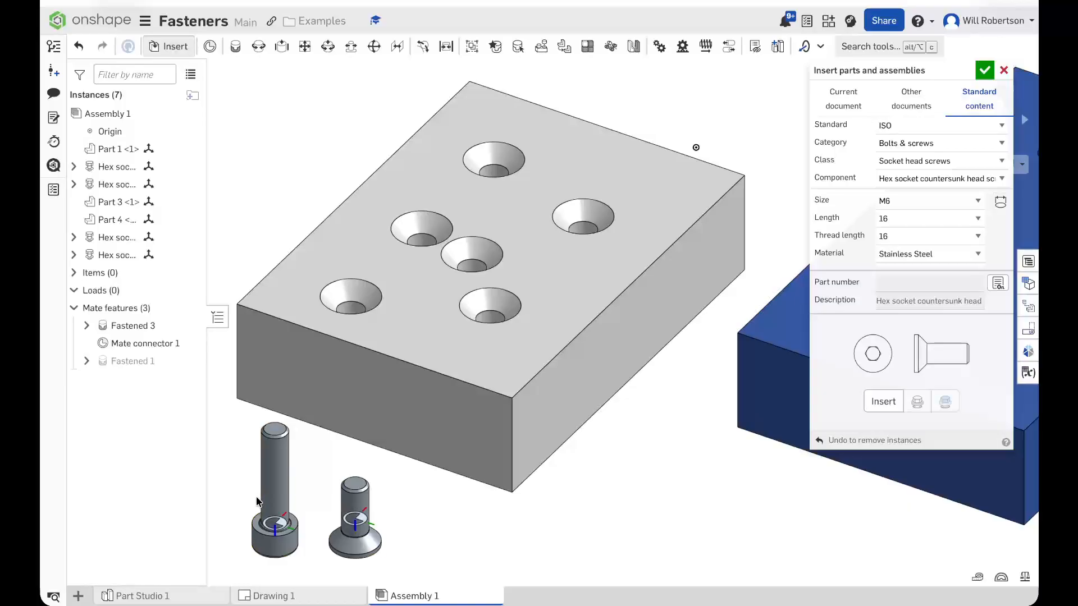
Step: Move the loose countersunk head screw right beside the cap screw and compare the shapes of their heads from the side
scroll(256, 501, "down", 4)
scroll(238, 544, "up", 6)
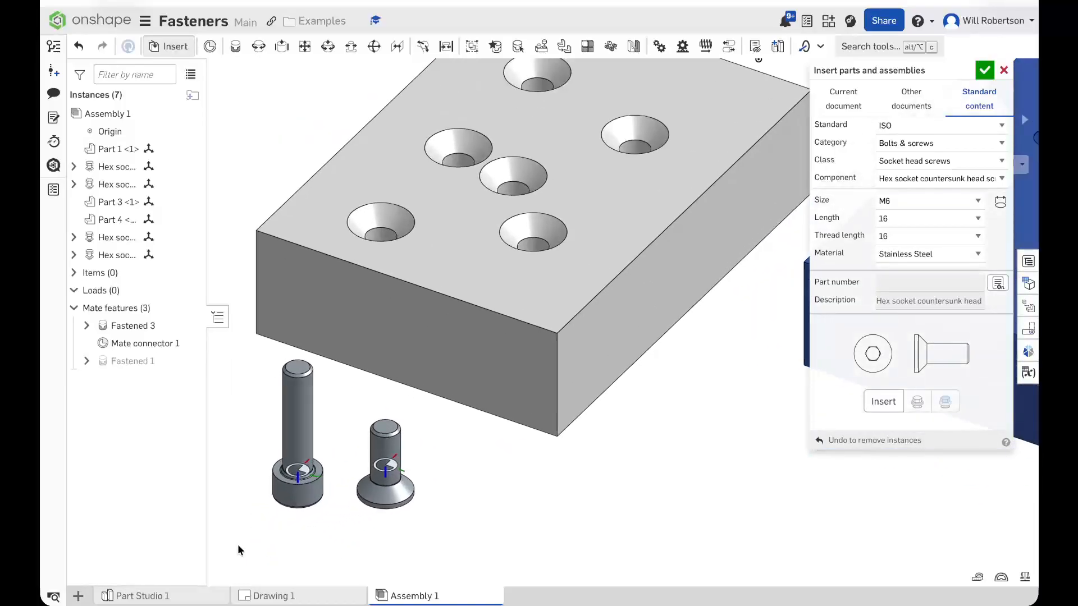
right_click_drag(251, 504, 258, 474)
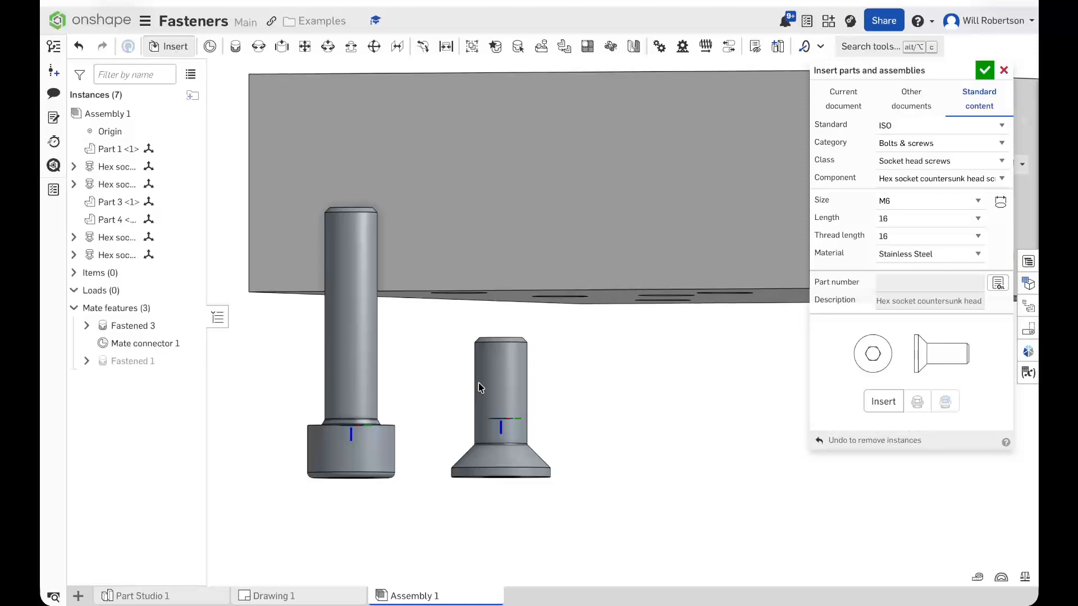
left_click_drag(478, 376, 445, 376)
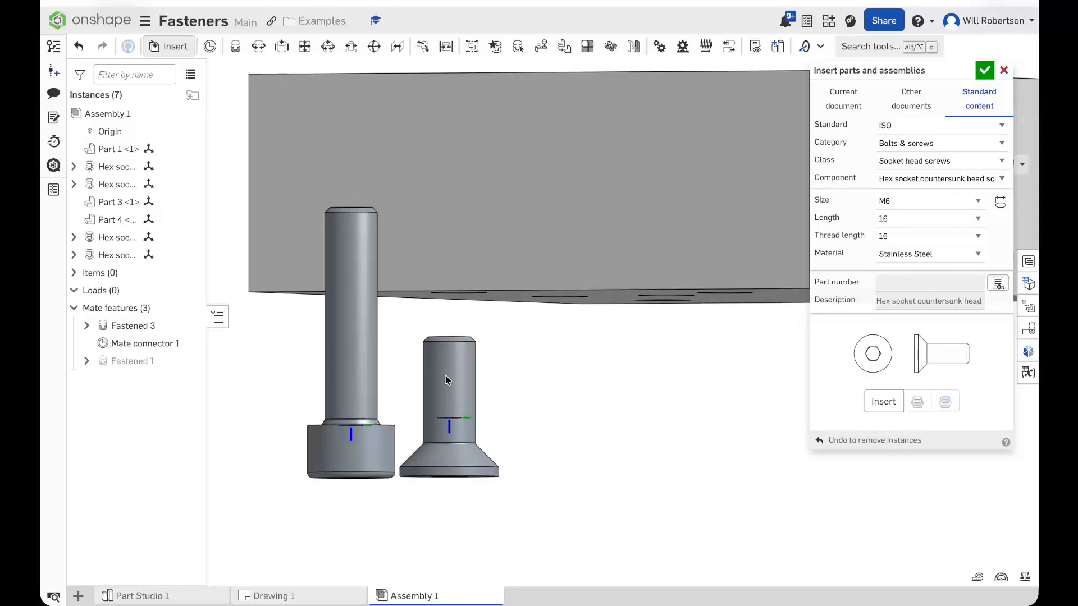
scroll(309, 467, "up", 2)
scroll(308, 467, "up", 2)
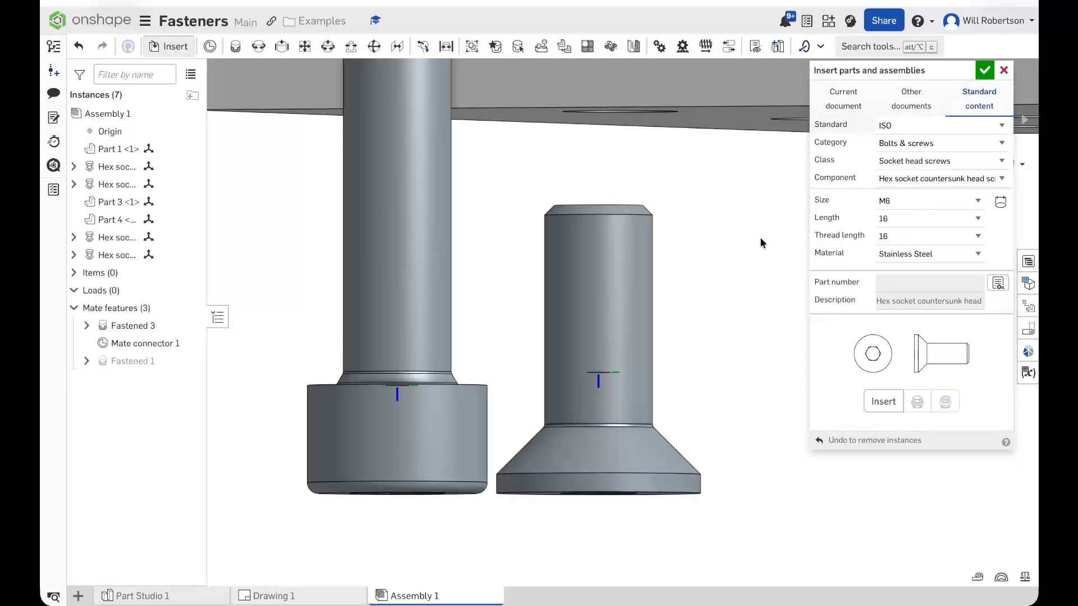
scroll(760, 237, "down", 3)
scroll(796, 270, "up", 4)
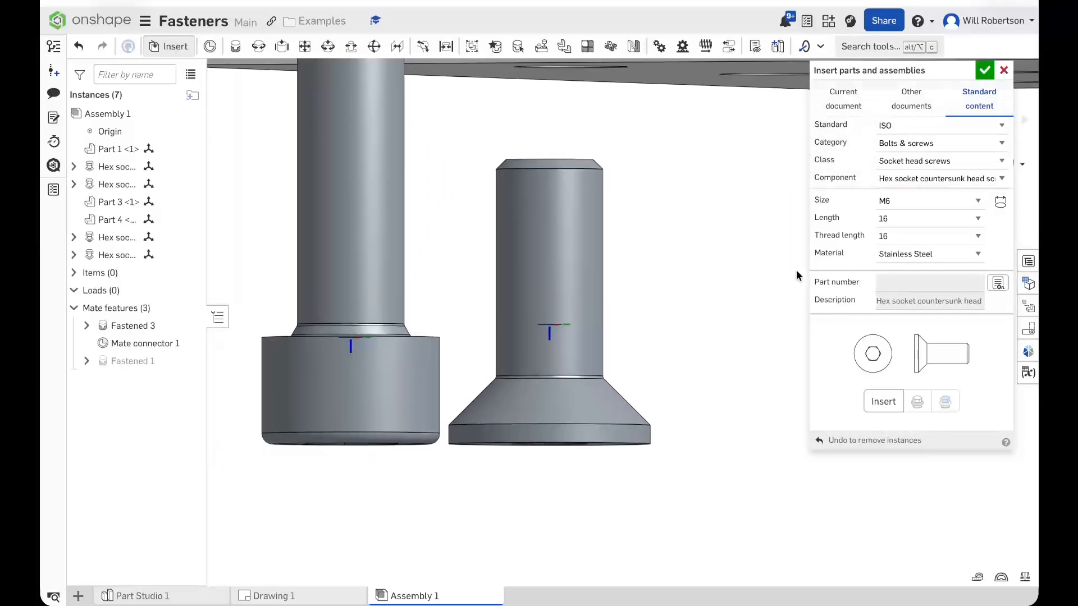
Step: Insert a stainless steel hex socket countersunk head screw, M6 with length 50, beside the shorter countersunk screw
left_click(940, 222)
left_click(927, 335)
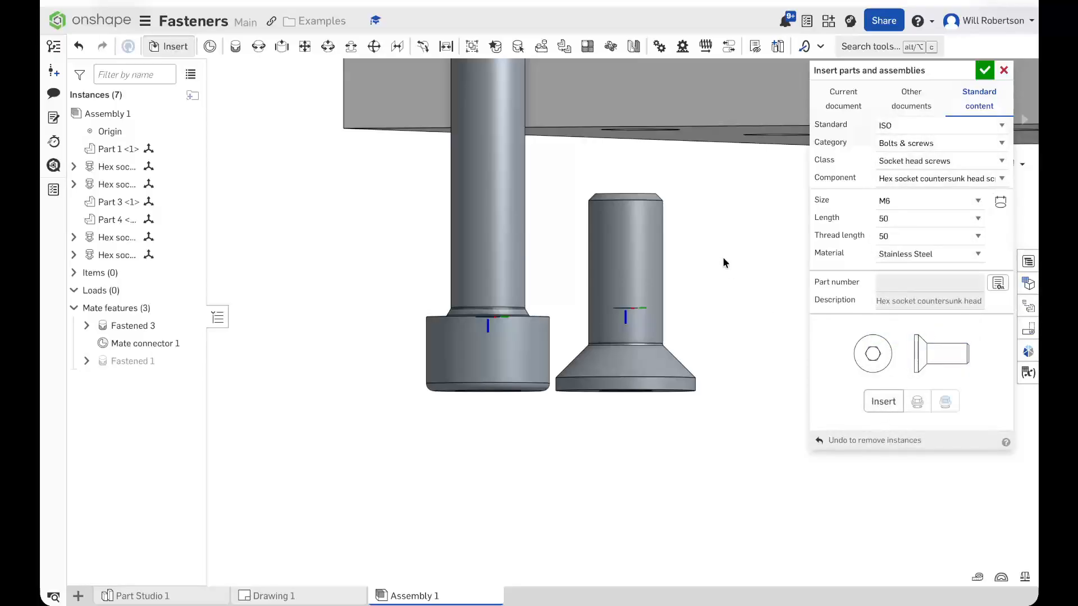
left_click(734, 247)
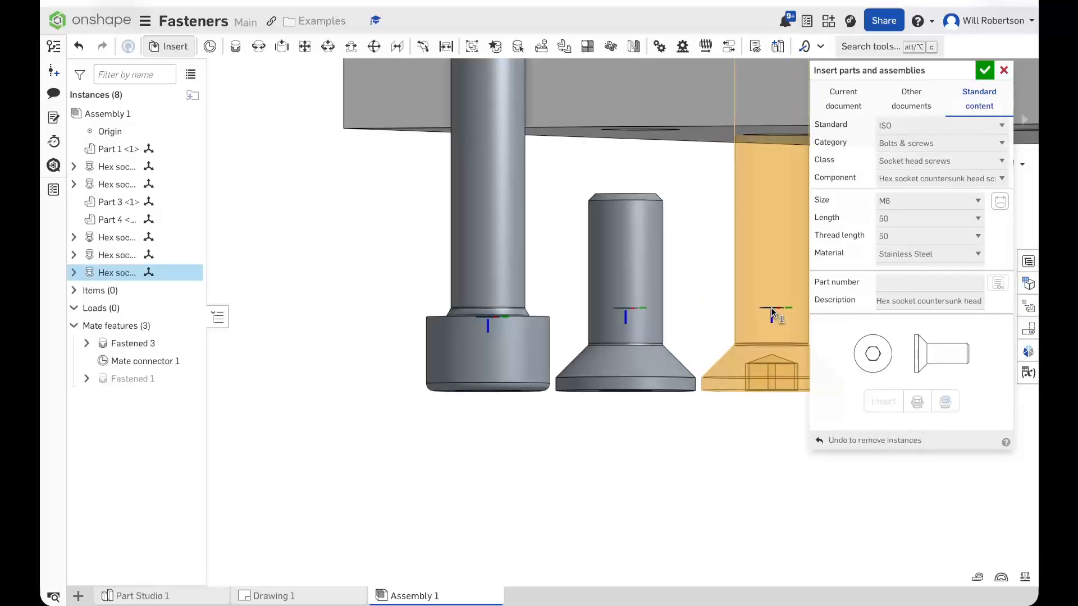
left_click(771, 308)
scroll(746, 455, "down", 1)
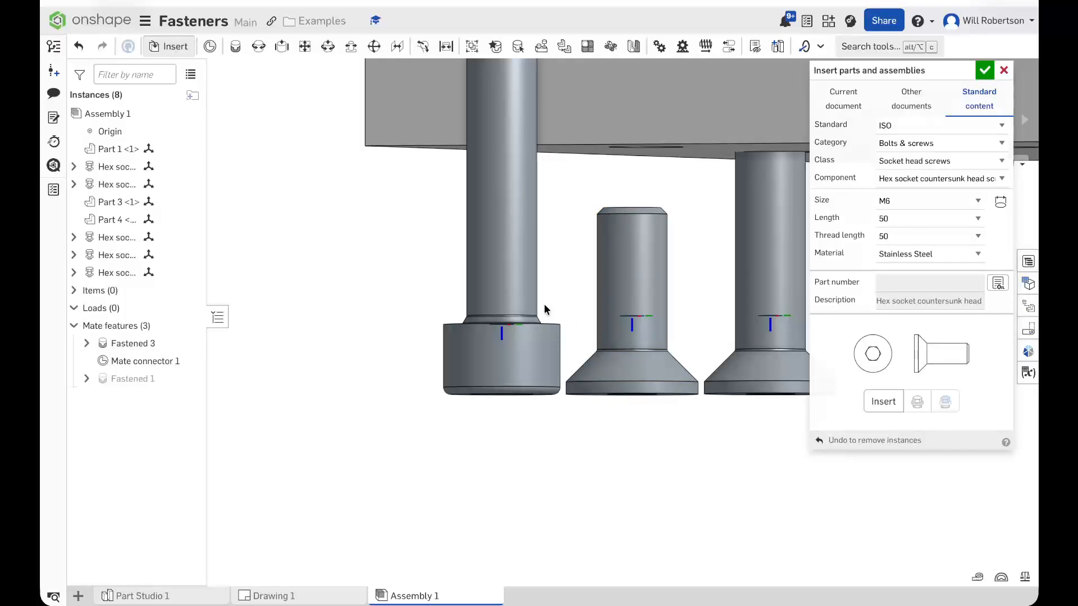
Step: Select the M6 × 50 countersunk screw that overlaps the grey block and undo the last change
scroll(544, 304, "down", 1)
right_click_drag(609, 199, 606, 252)
scroll(606, 252, "down", 7)
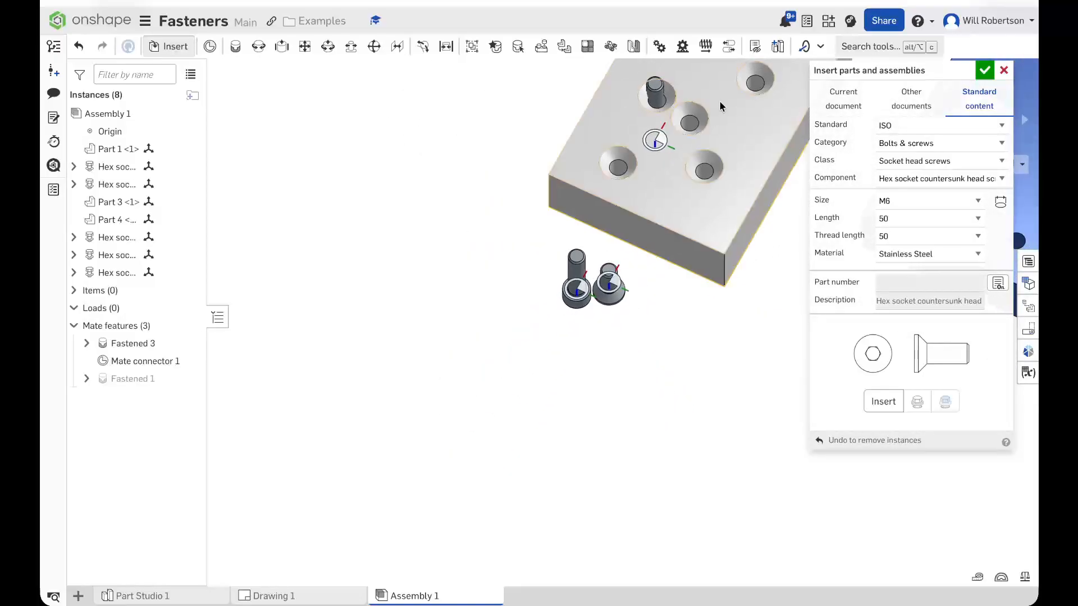
scroll(719, 100, "up", 3)
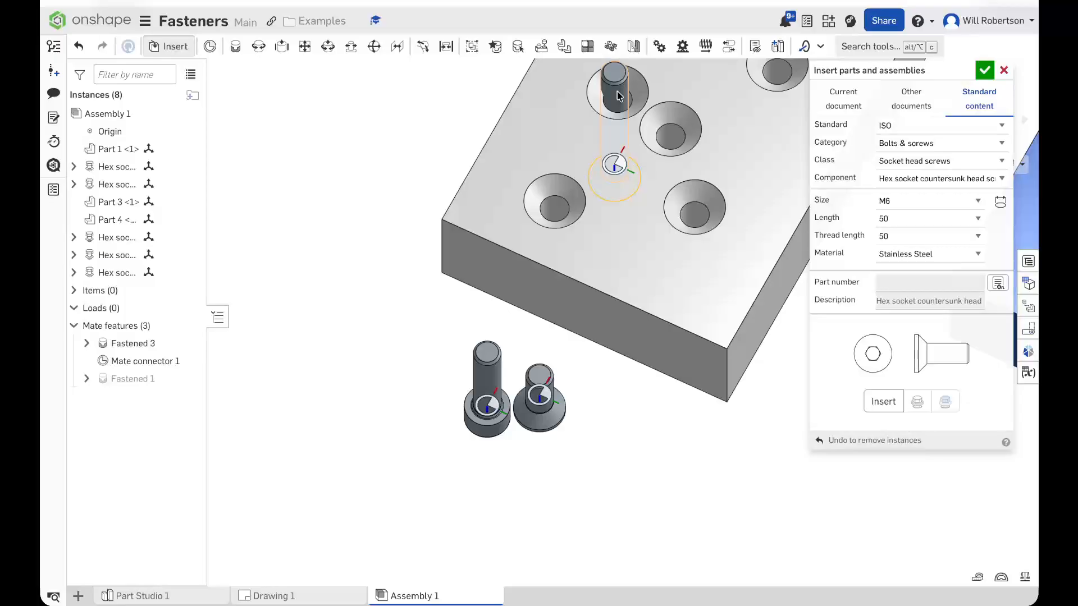
left_click(617, 95)
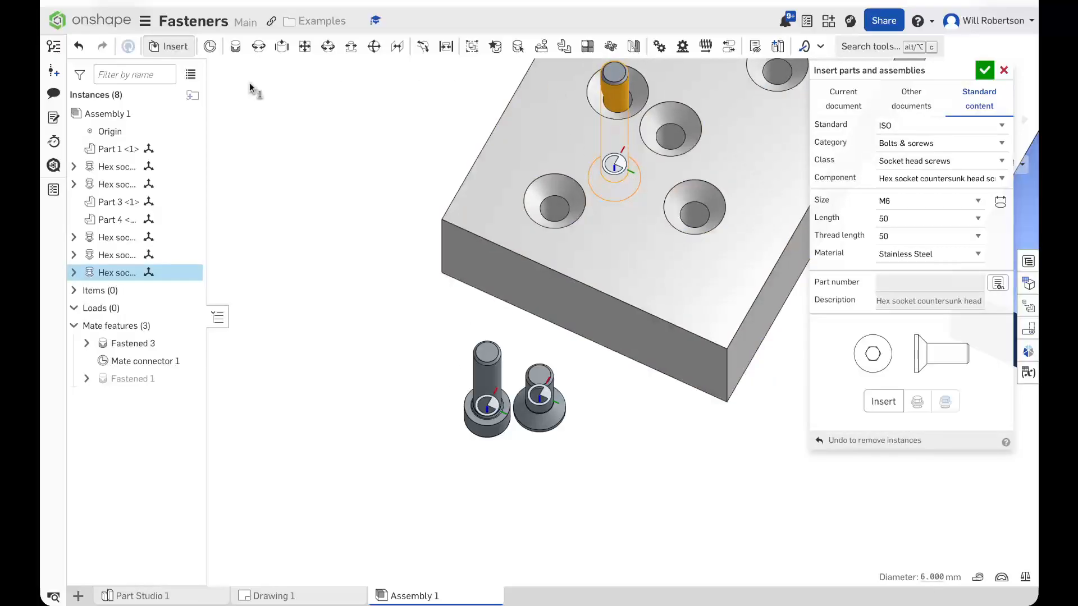
left_click(84, 47)
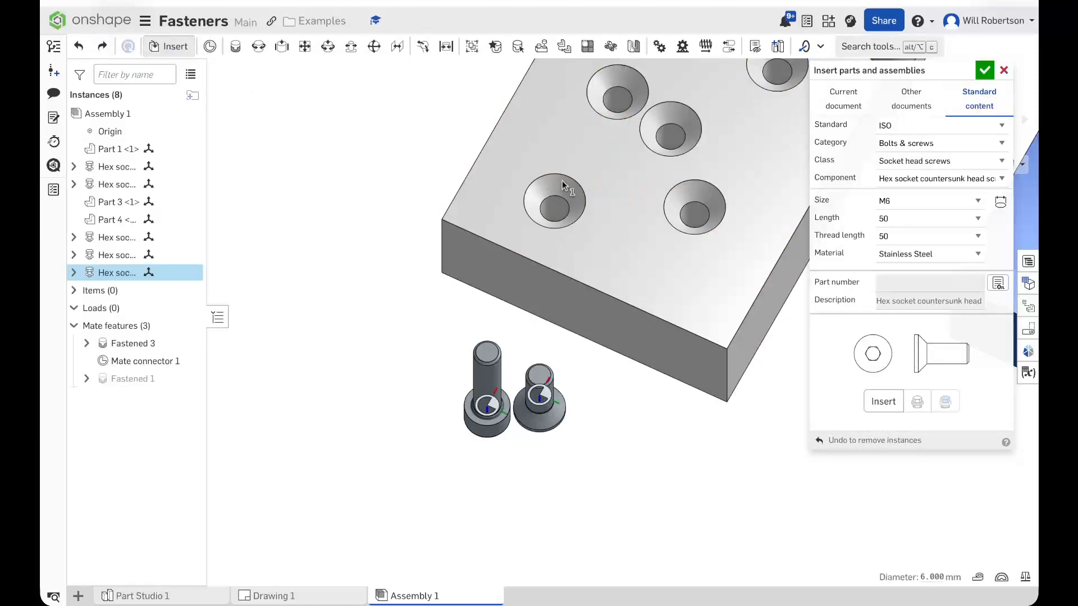
Step: Insert another M6 × 50 countersunk head screw at the rim of the grey block's countersunk hole nearest the loose screws
scroll(562, 181, "up", 3)
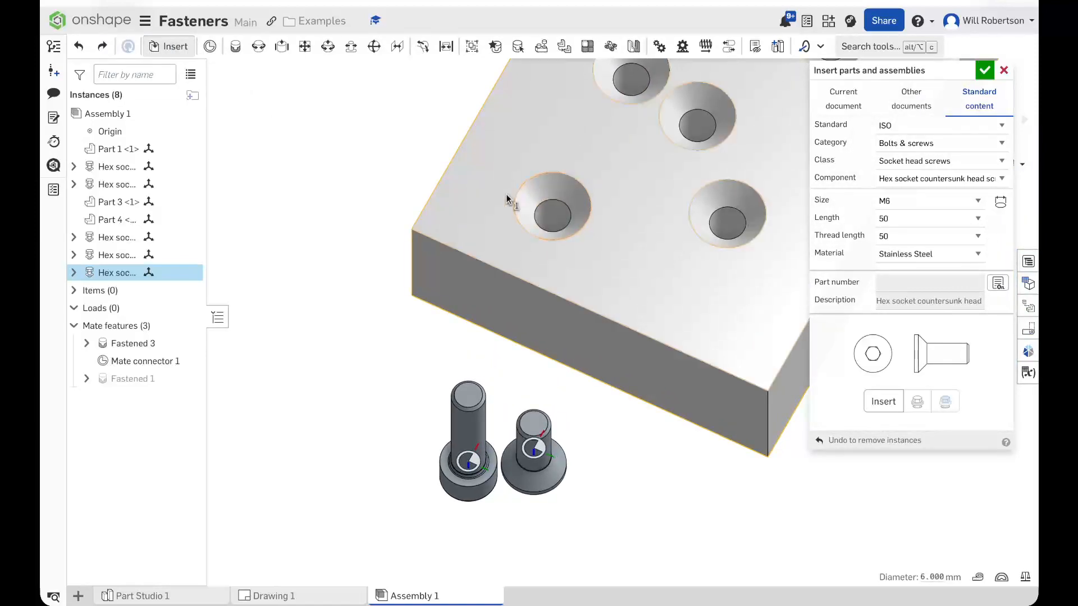
right_click_drag(508, 200, 515, 184)
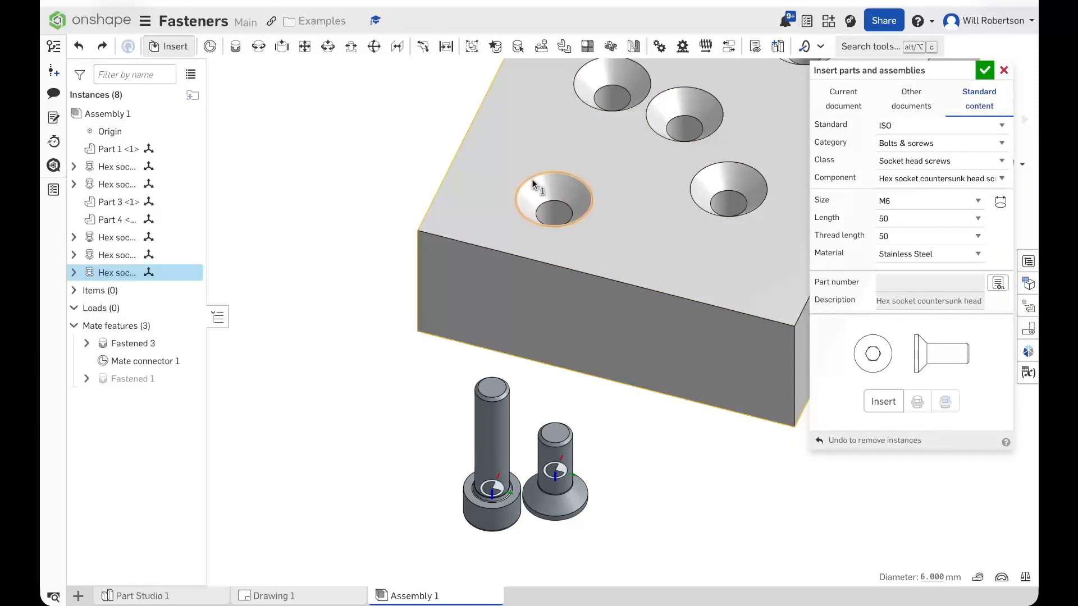
left_click(533, 182)
left_click(887, 401)
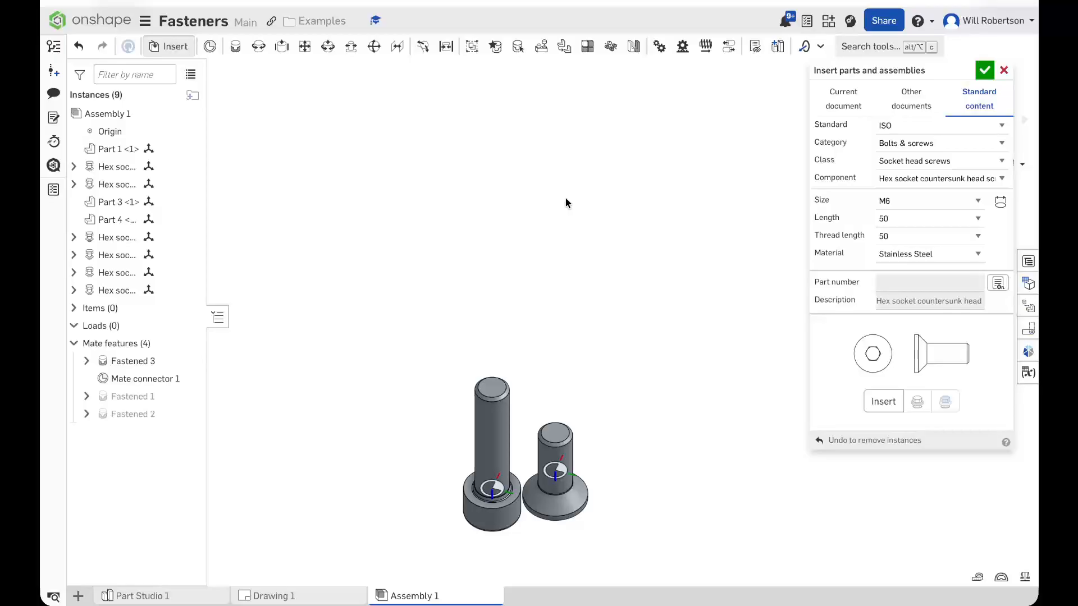
Step: Move the grey block with its inserted screw into open space, clear of the other blocks and loose screws
scroll(565, 197, "down", 5)
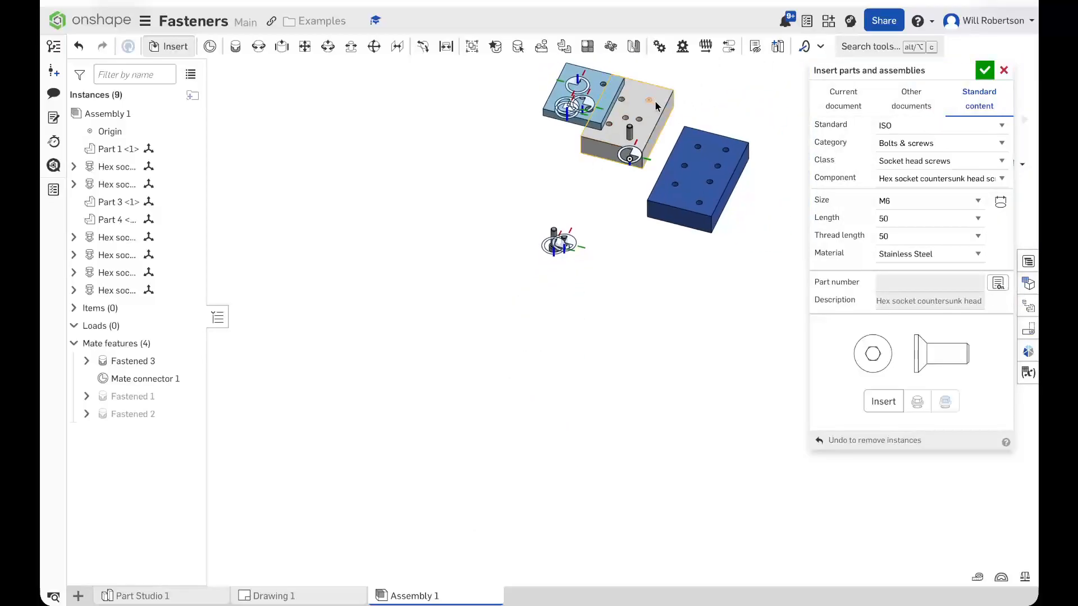
left_click_drag(654, 107, 463, 237)
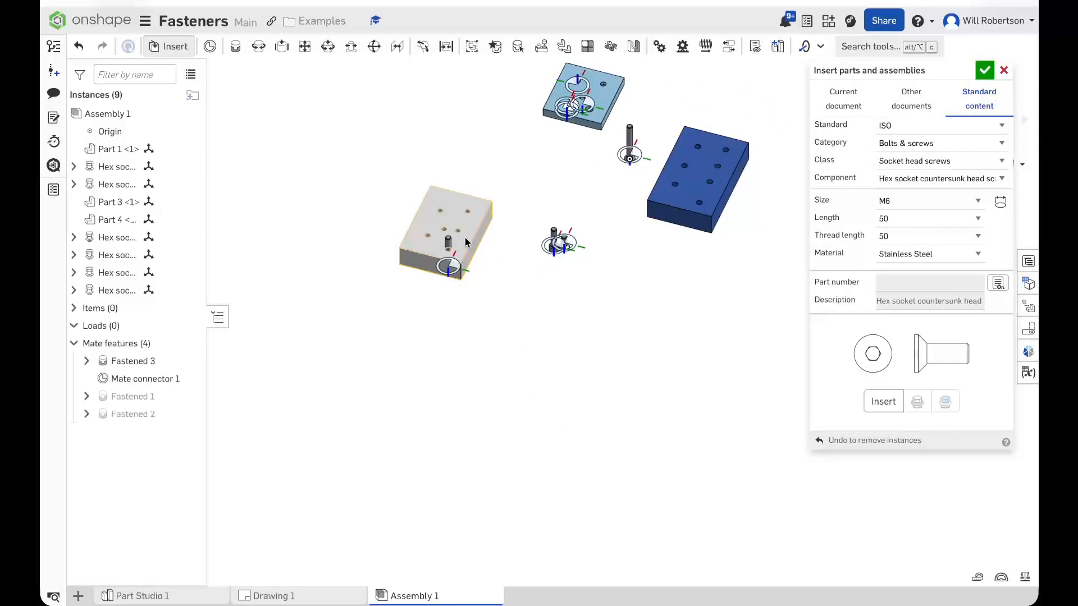
scroll(413, 305, "up", 5)
right_click_drag(413, 305, 467, 87)
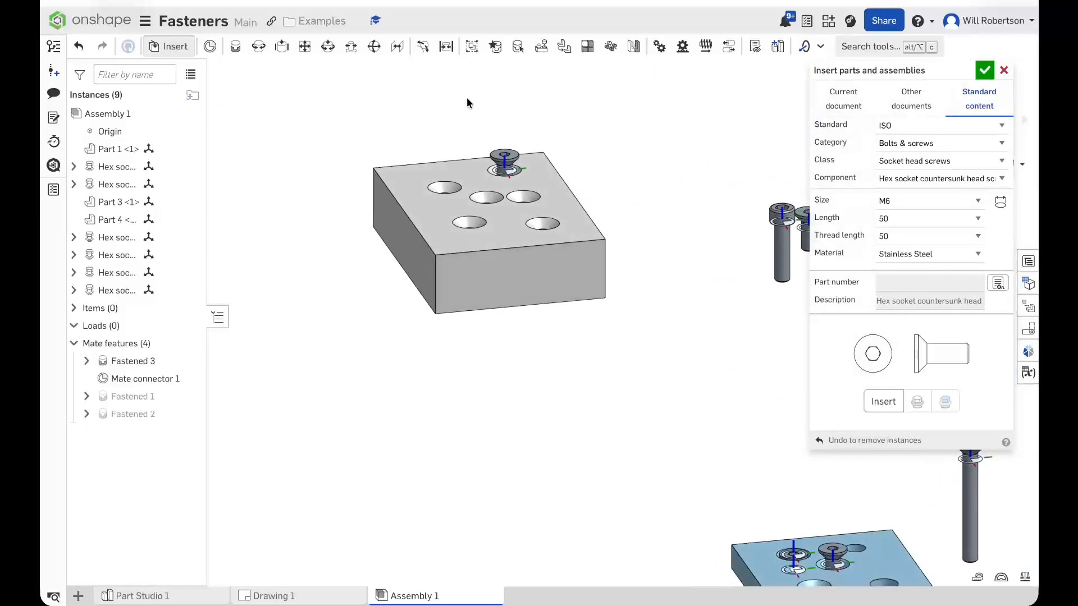
scroll(463, 122, "up", 6)
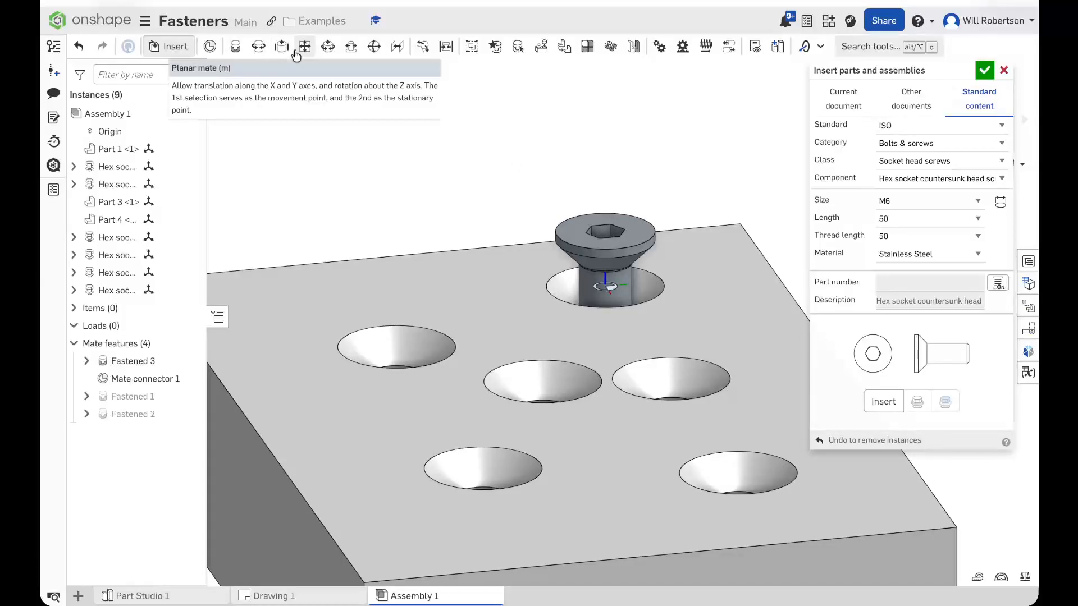
Step: Add a Fastened mate between the top rim of the countersunk screw's head and the outer rim of its own hole
left_click(235, 47)
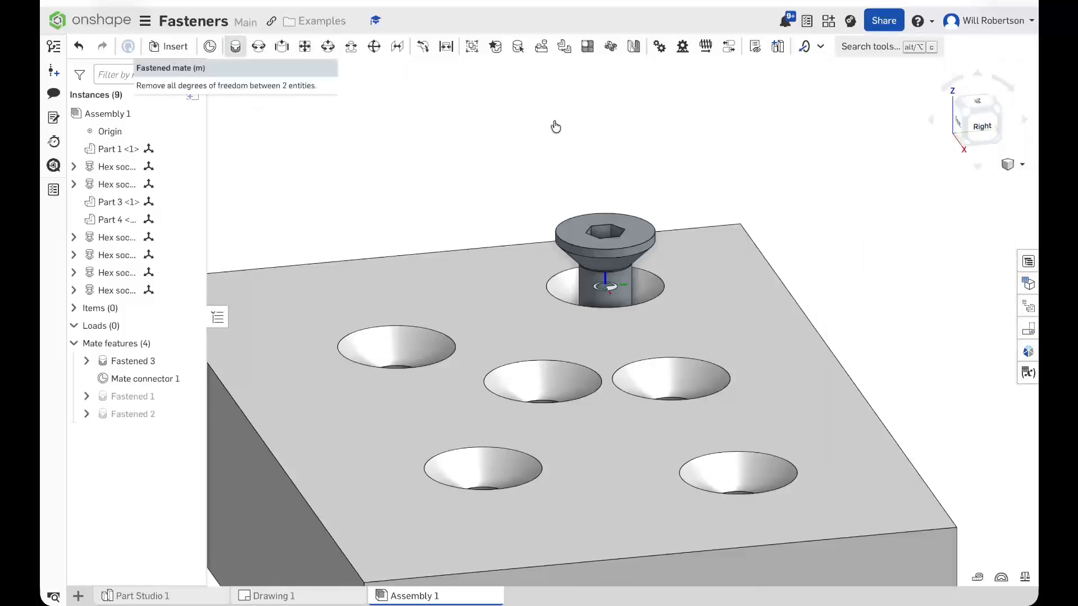
left_click(564, 227)
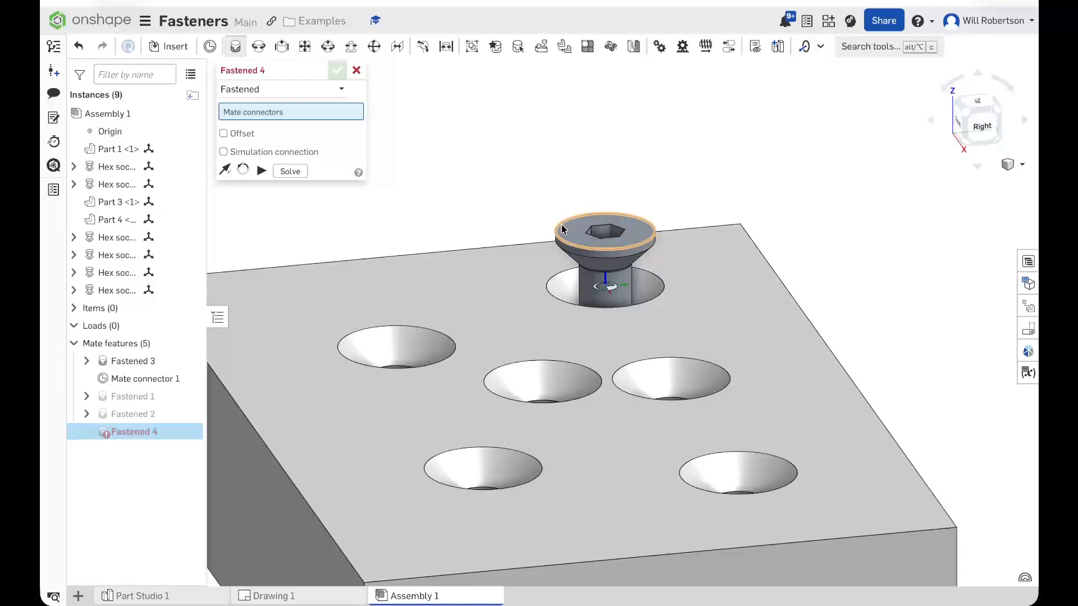
left_click(517, 270)
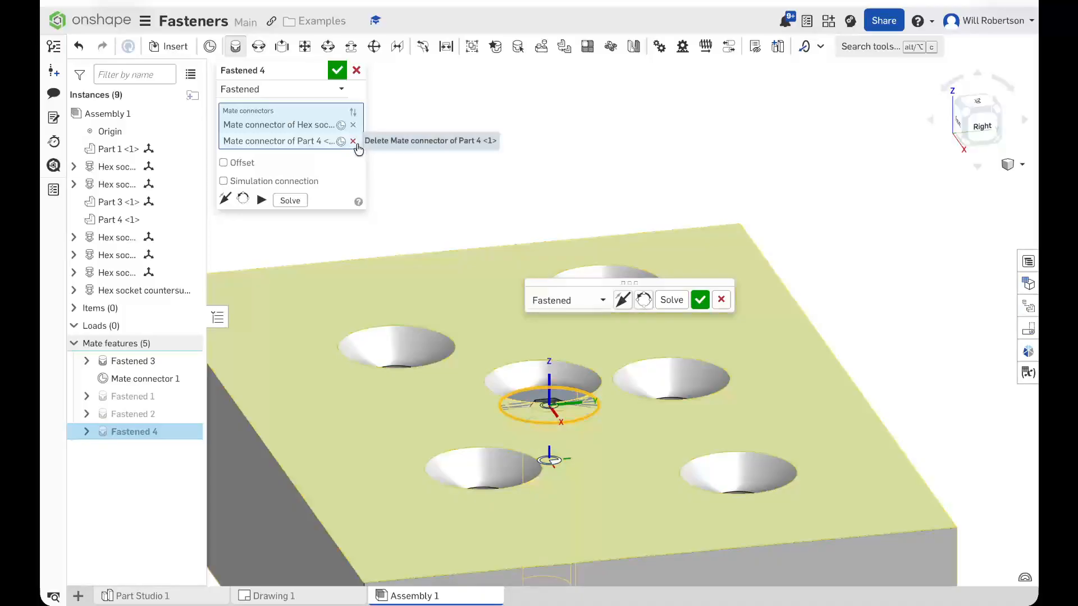
left_click(352, 141)
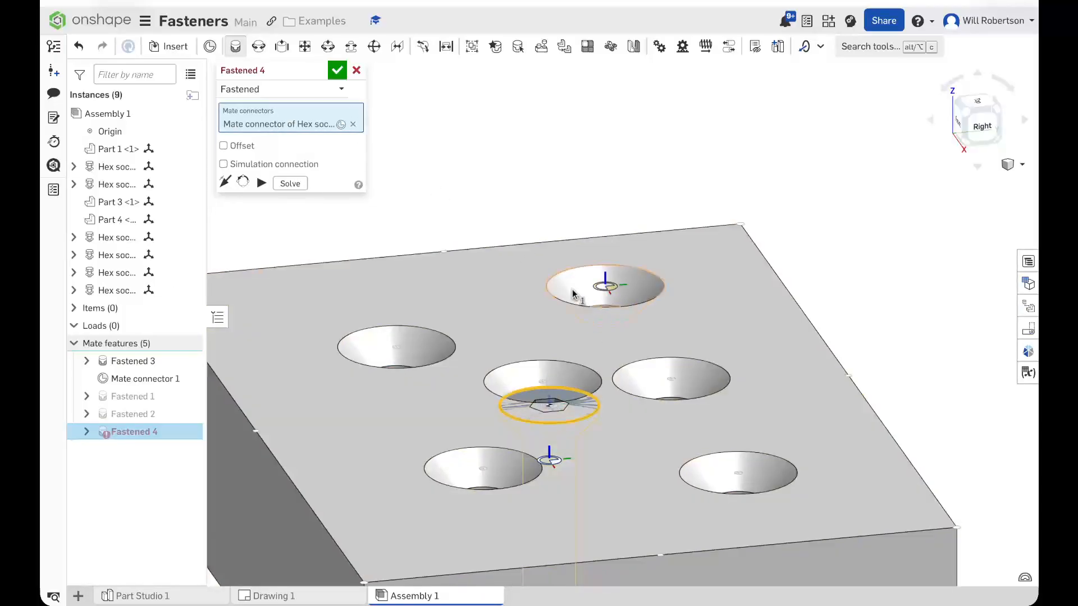
left_click(555, 278)
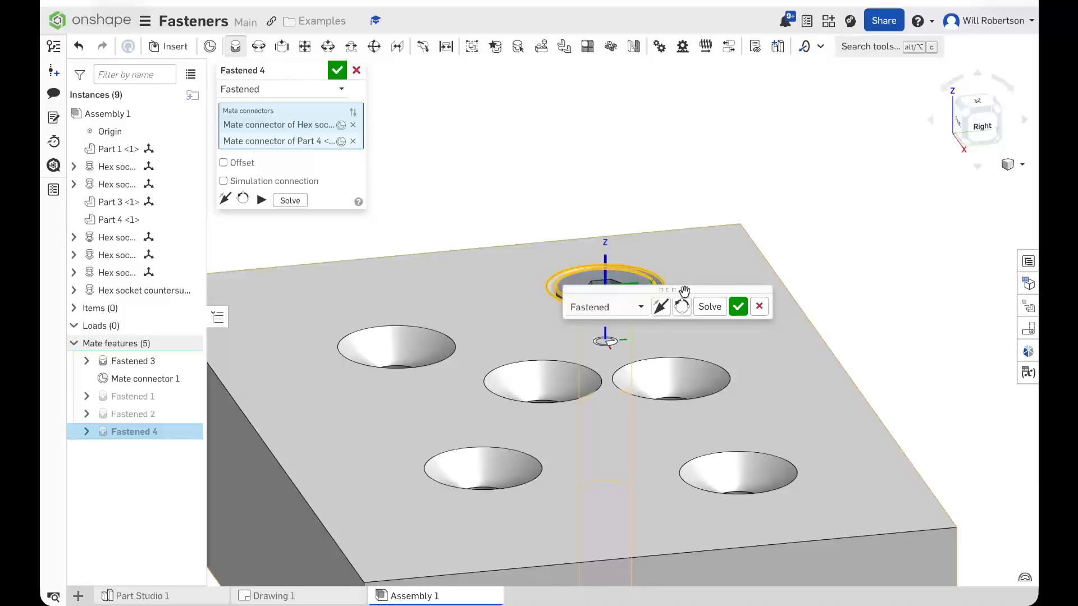
left_click(740, 306)
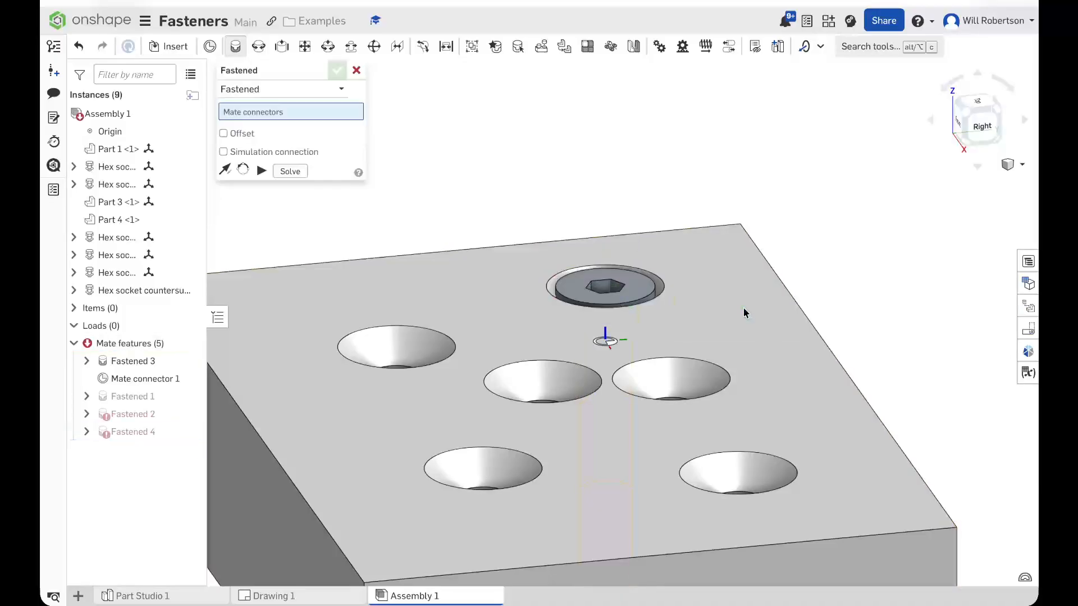
Step: Try to replicate the countersunk screw by matching edges on the grey block's countersunk face, using the Fastened 2 mate
scroll(598, 338, "down", 1)
right_click(597, 336)
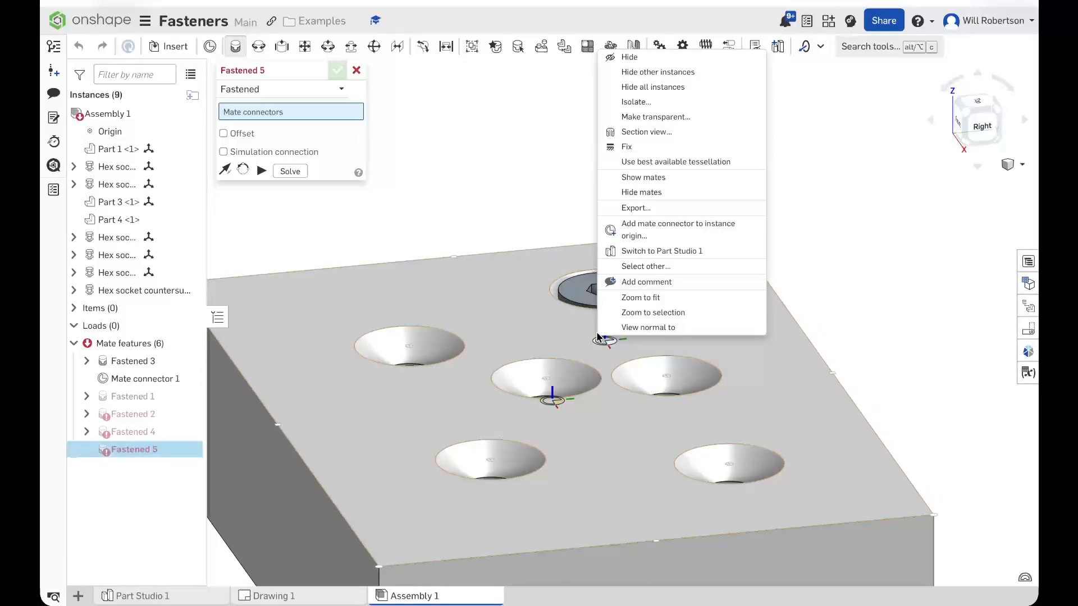
left_click(517, 197)
right_click_drag(487, 221, 493, 251)
scroll(494, 244, "down", 3)
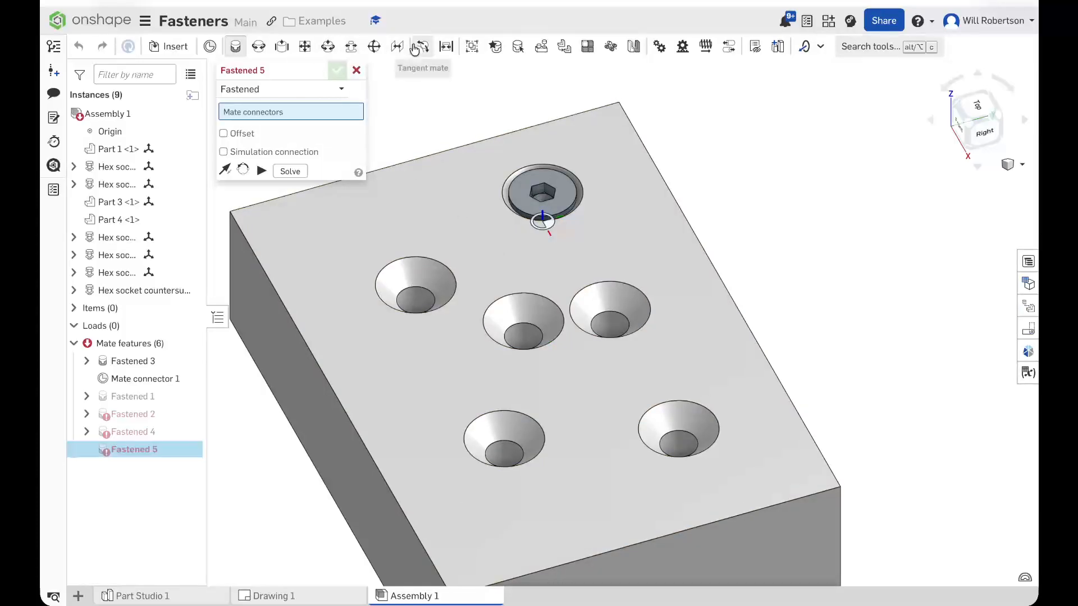
left_click(542, 44)
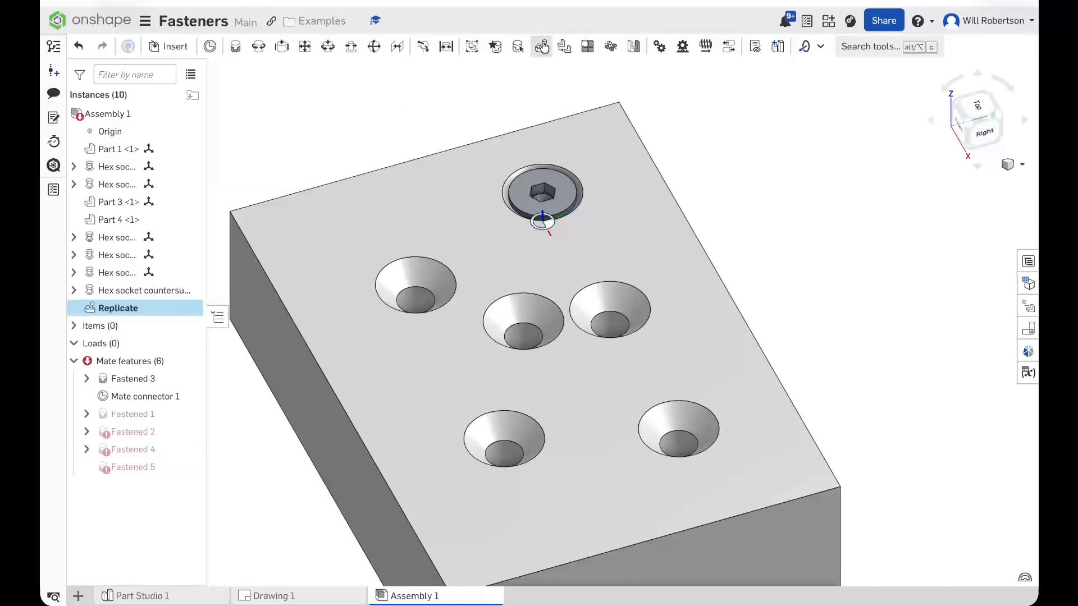
left_click(563, 183)
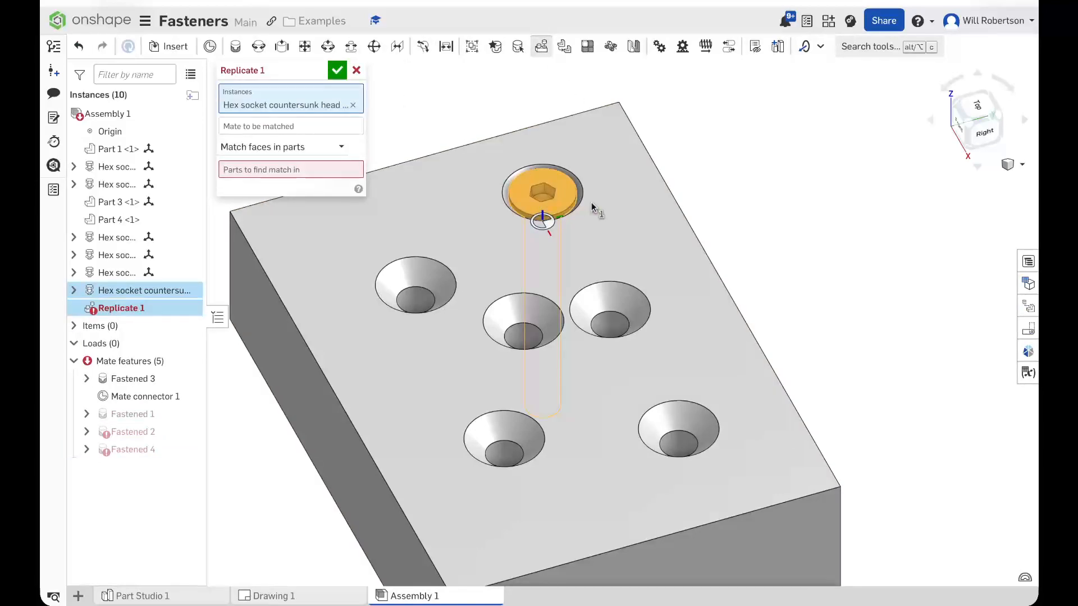
left_click(638, 214)
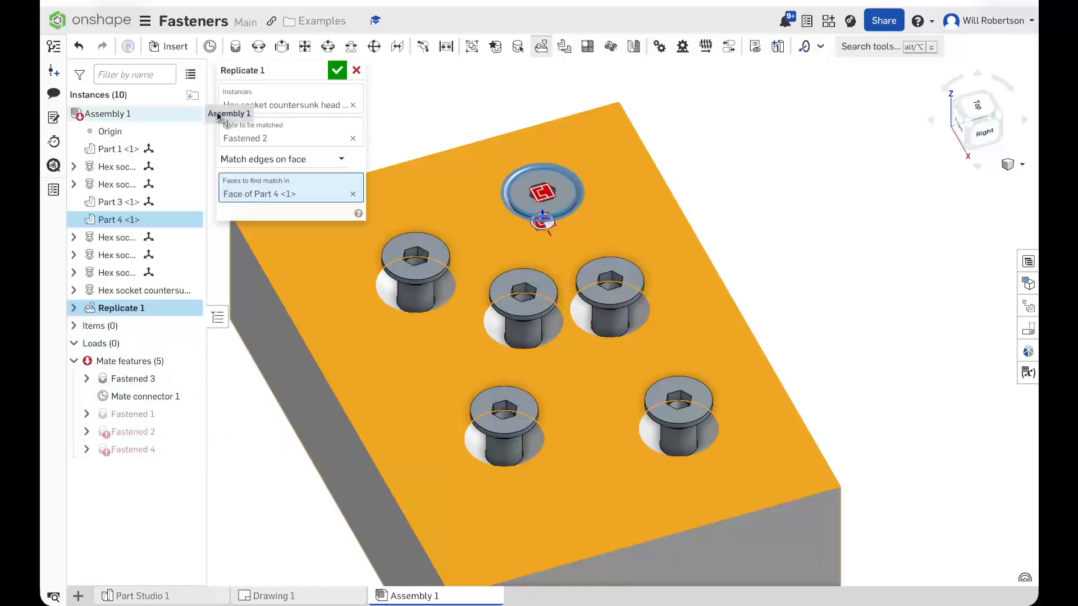
left_click(356, 71)
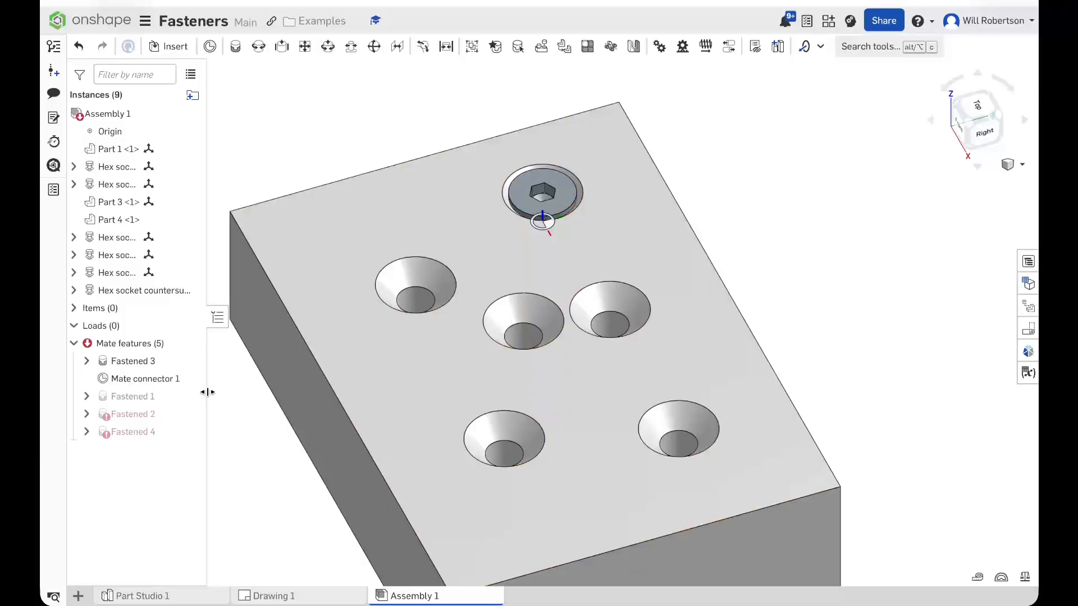
Step: Delete the Fastened 2 mate and replicate the countersunk screw to the matching hole edges on the grey block's face using Fastened 4
left_click(127, 417)
key("Delete")
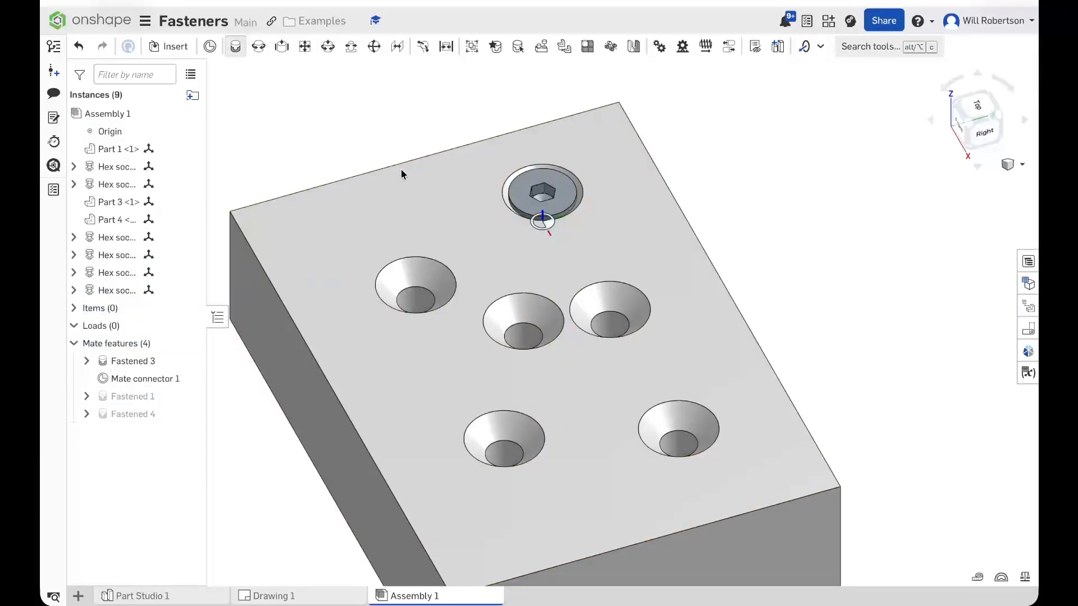
left_click(539, 49)
left_click(542, 216)
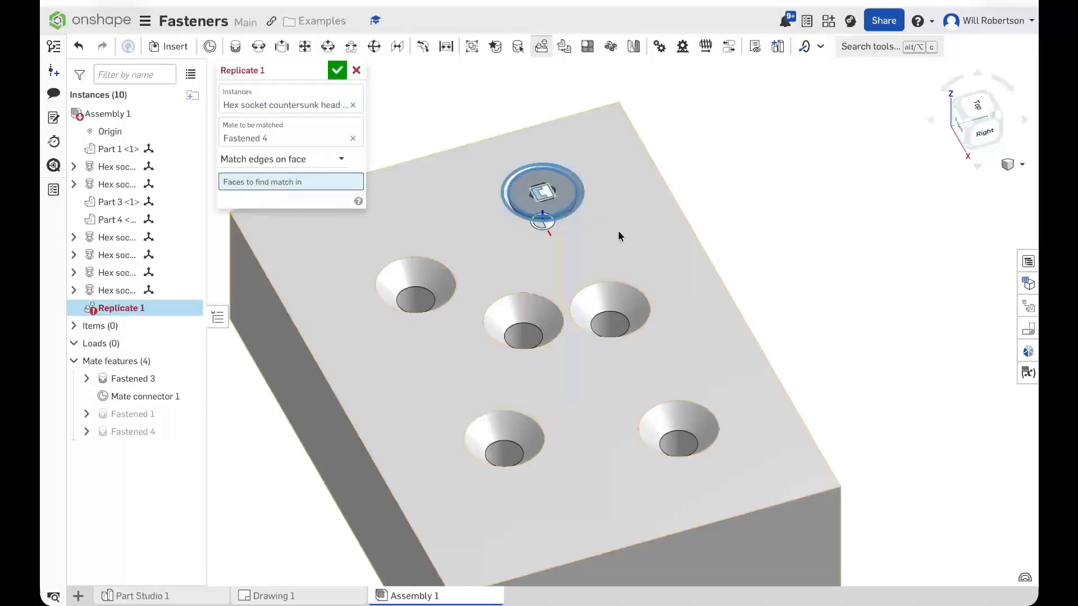
left_click(618, 231)
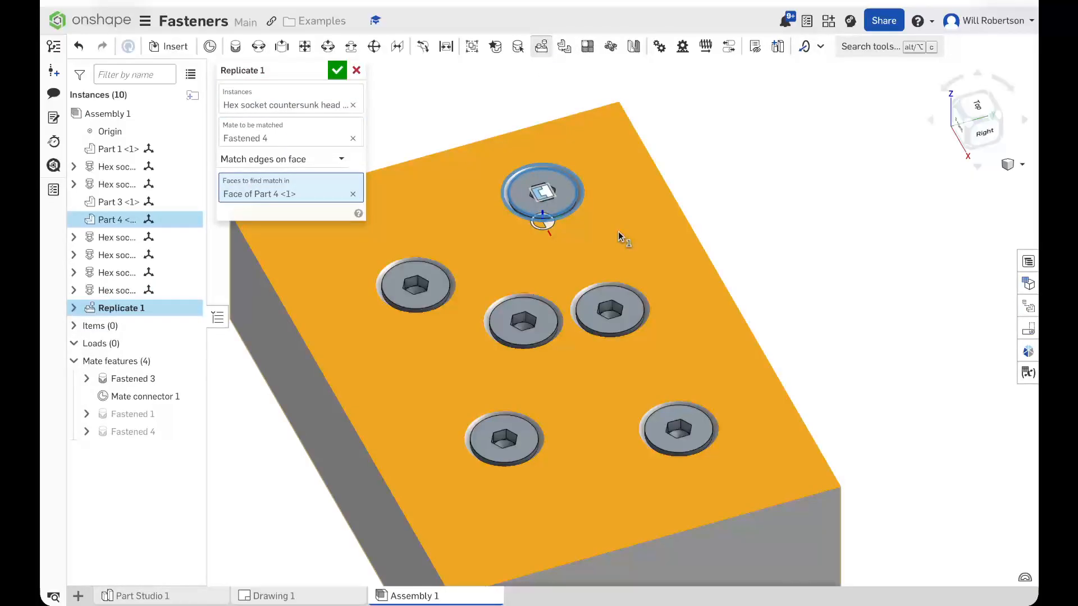
left_click(338, 72)
scroll(392, 211, "down", 1)
right_click_drag(392, 211, 419, 192)
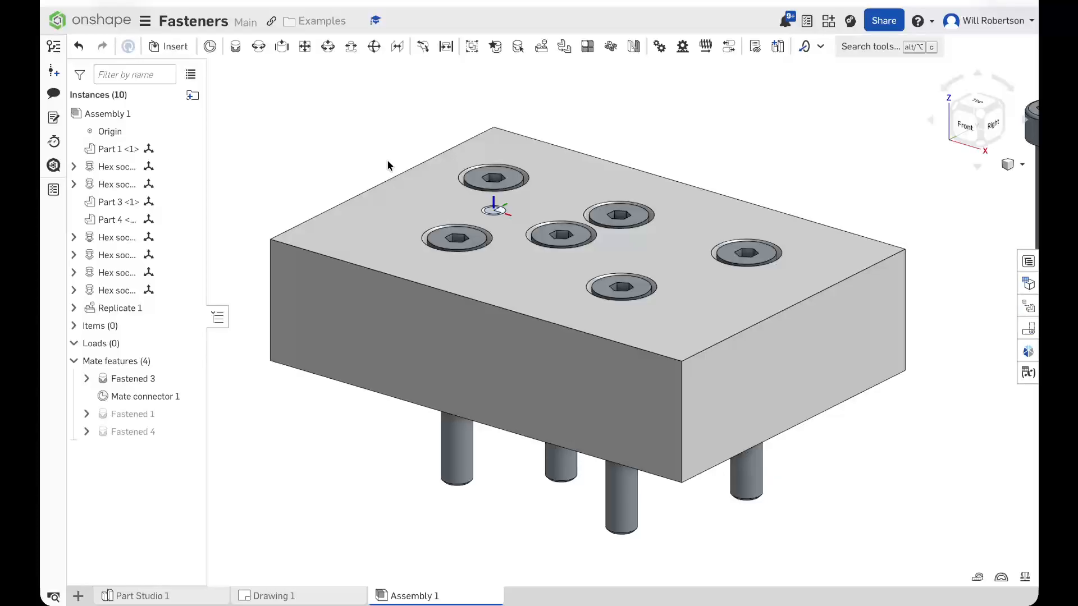
scroll(369, 136, "up", 2)
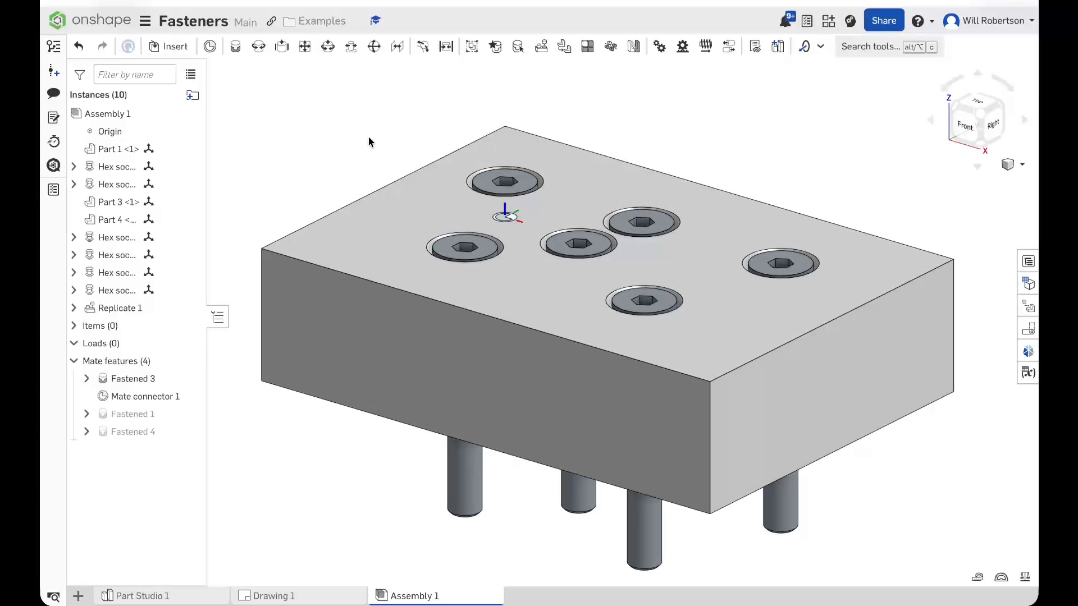